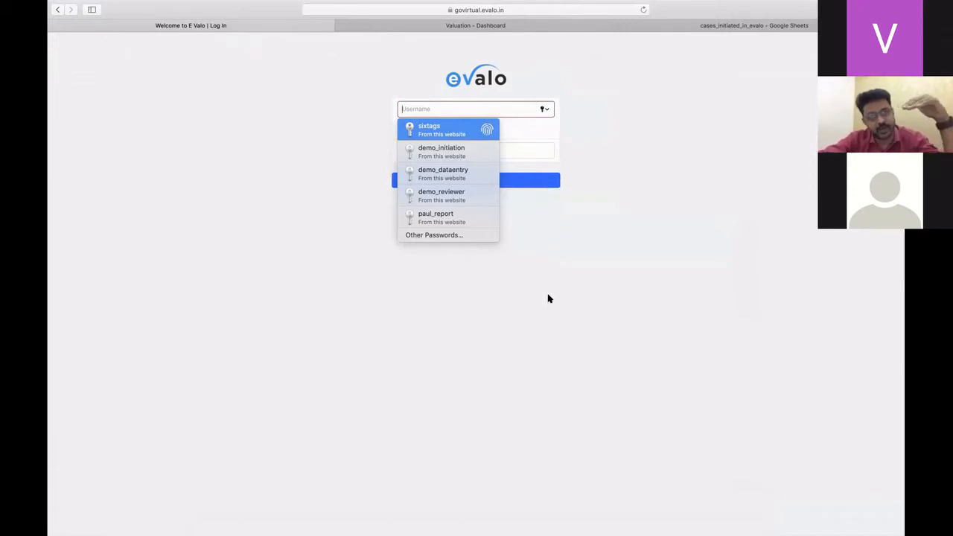
# - Log in to the demo_initiation account with its saved password, confirming that it is logged out from all systems
pyautogui.click(460, 149)
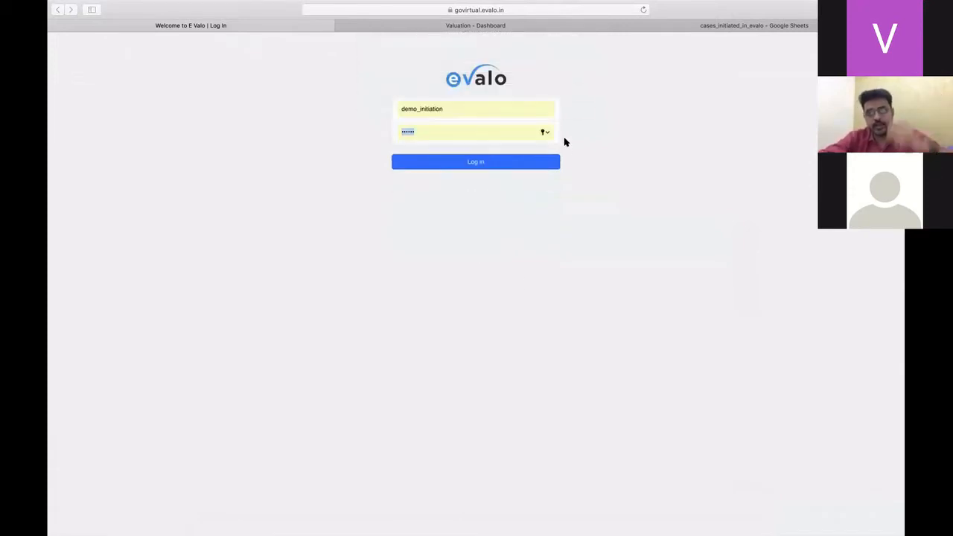
pyautogui.click(481, 164)
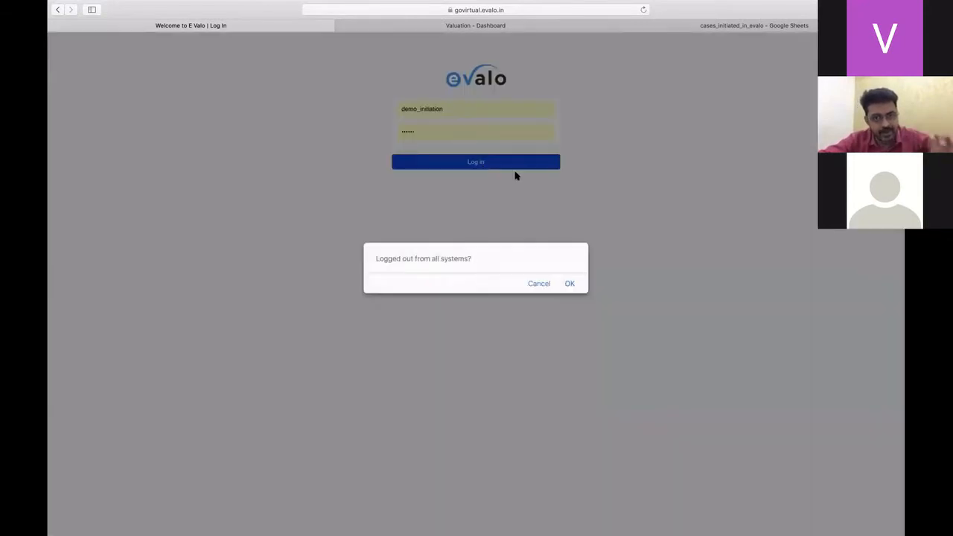
pyautogui.click(570, 285)
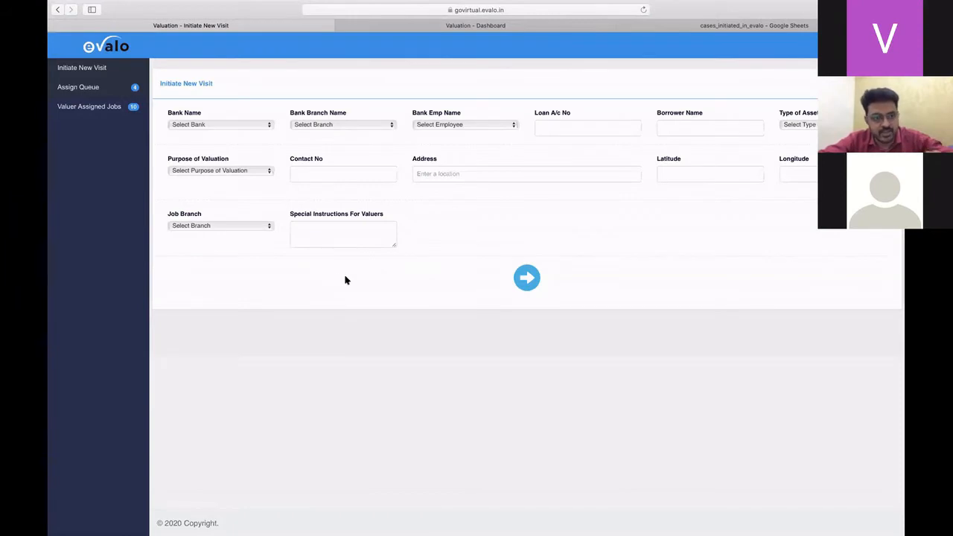
# - Set the new visit's bank to Axis Bank, its branch to Demo Bank Branch, and choose the Demo Bank Emp employee
pyautogui.click(269, 126)
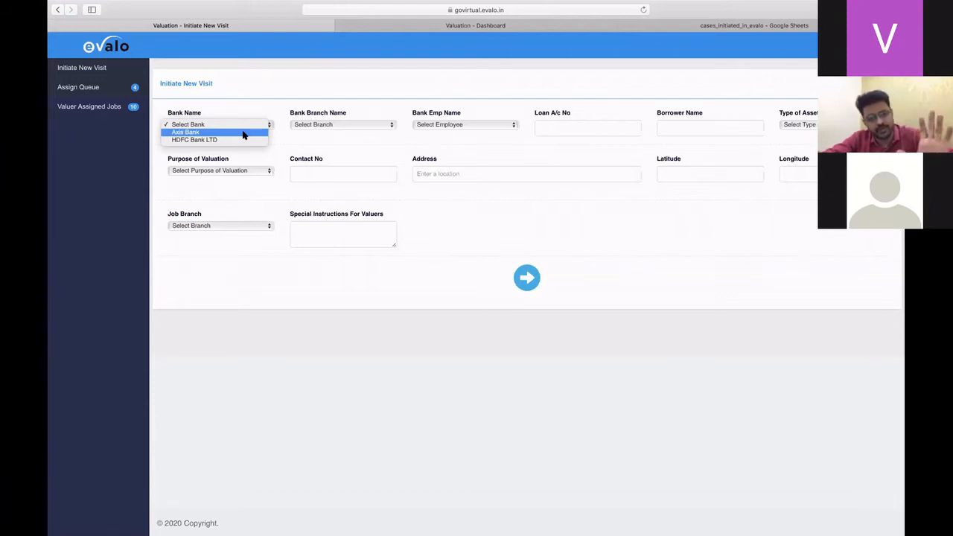
pyautogui.click(243, 132)
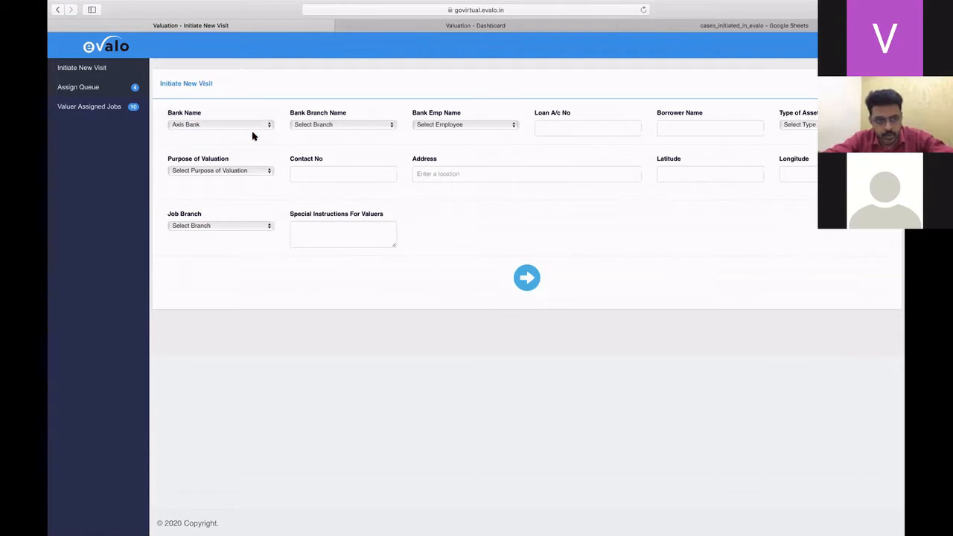
pyautogui.click(392, 124)
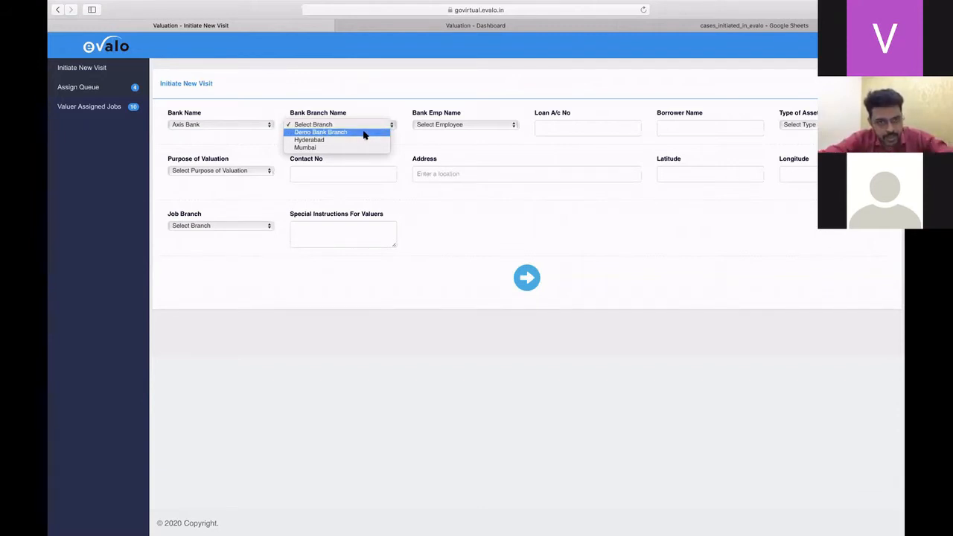
pyautogui.click(365, 132)
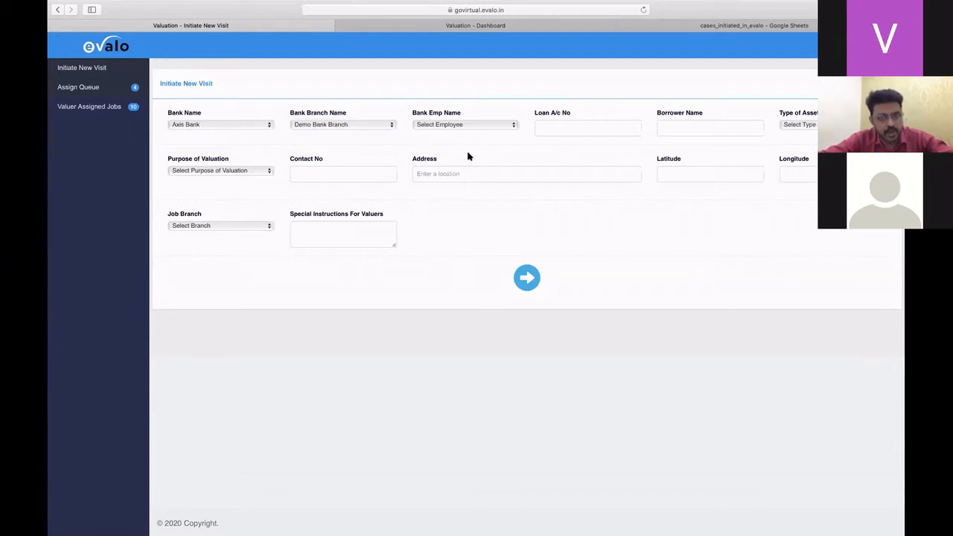
pyautogui.click(512, 126)
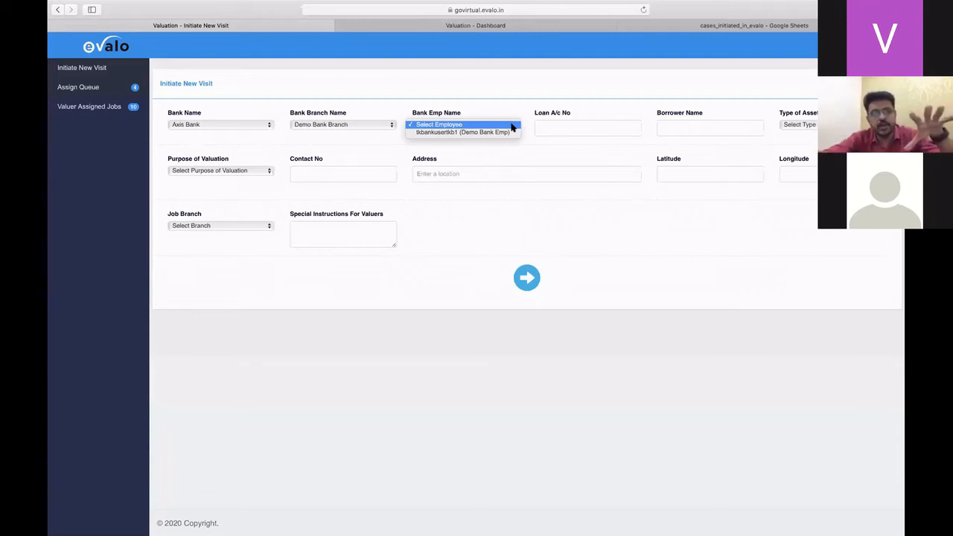
pyautogui.click(497, 132)
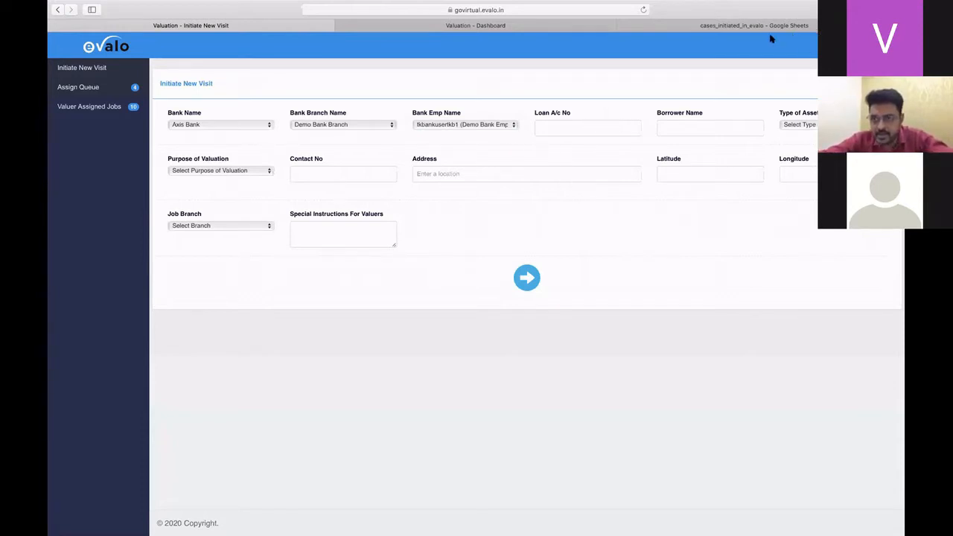
# - Enter the loan account number for the new visit
pyautogui.click(588, 128)
pyautogui.write('APAC')
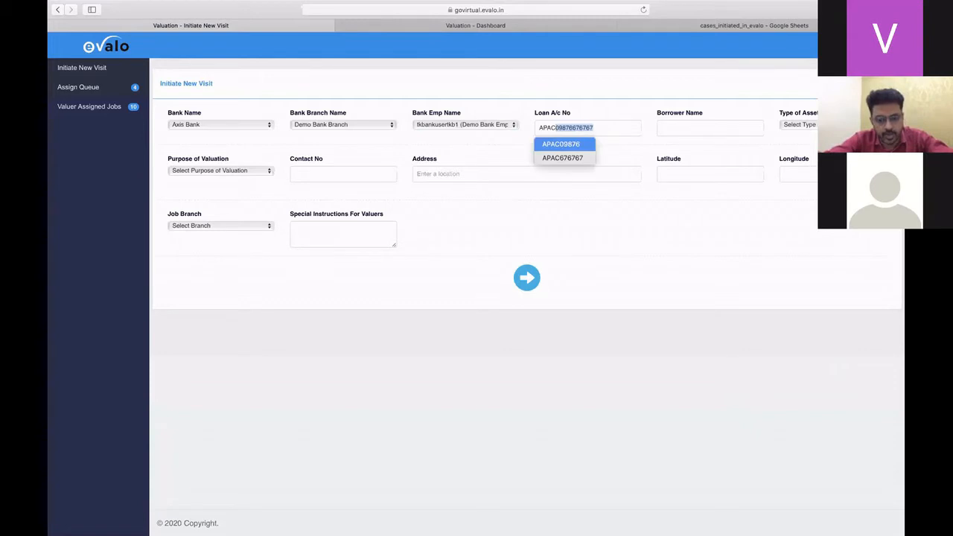
pyautogui.write('888884')
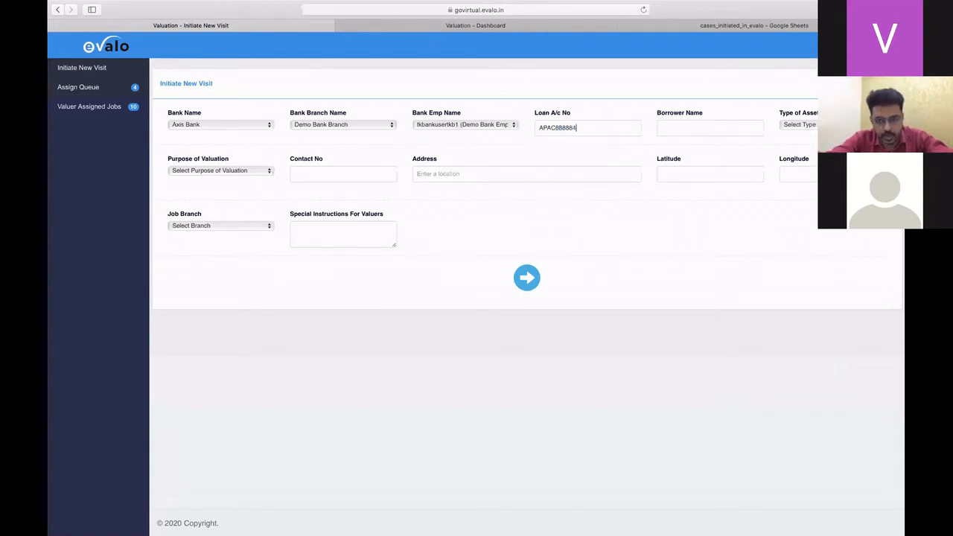
pyautogui.press('BackSpace')
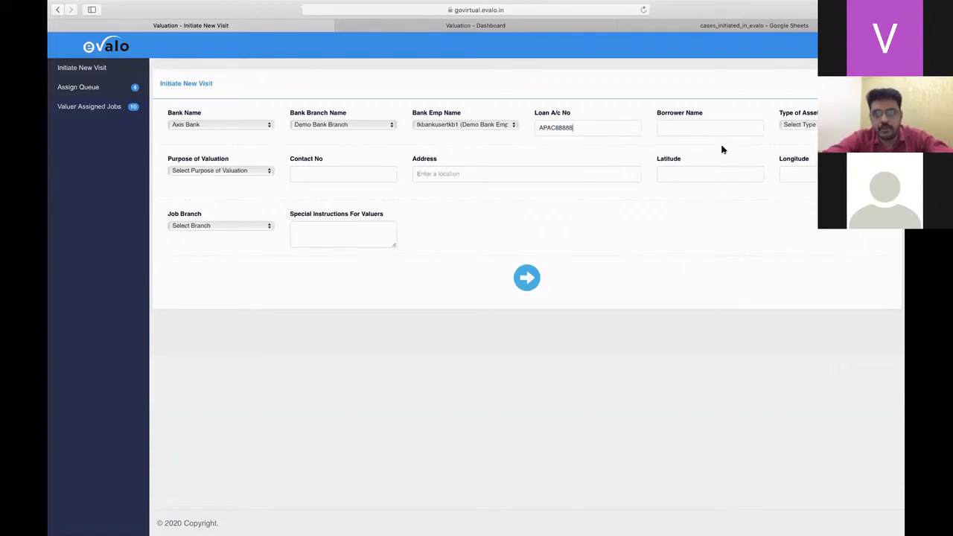
# - Enter the names of two borrowers, both with the title Mr, and submit them to the visit form
pyautogui.click(710, 128)
pyautogui.click(418, 152)
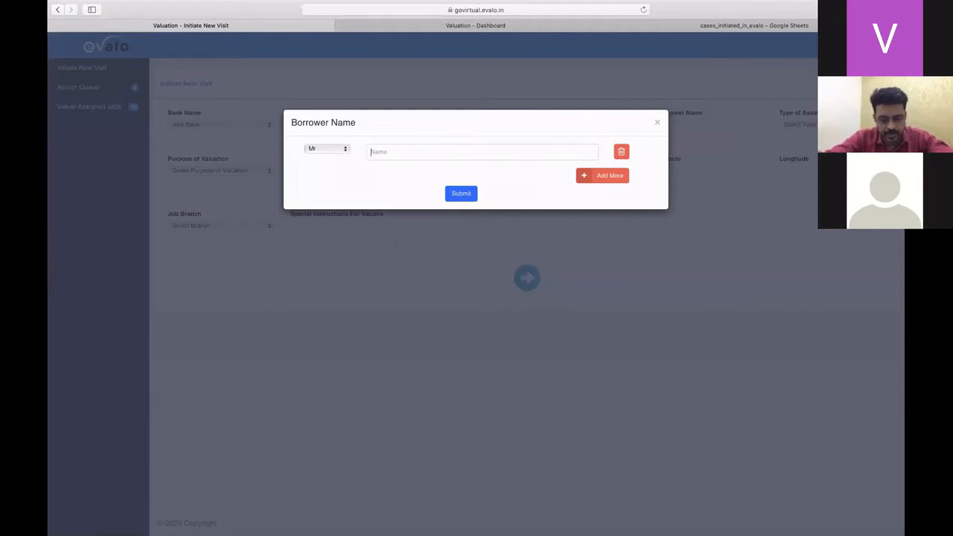
pyautogui.write('Xys')
pyautogui.press('BackSpace')
pyautogui.press('BackSpace')
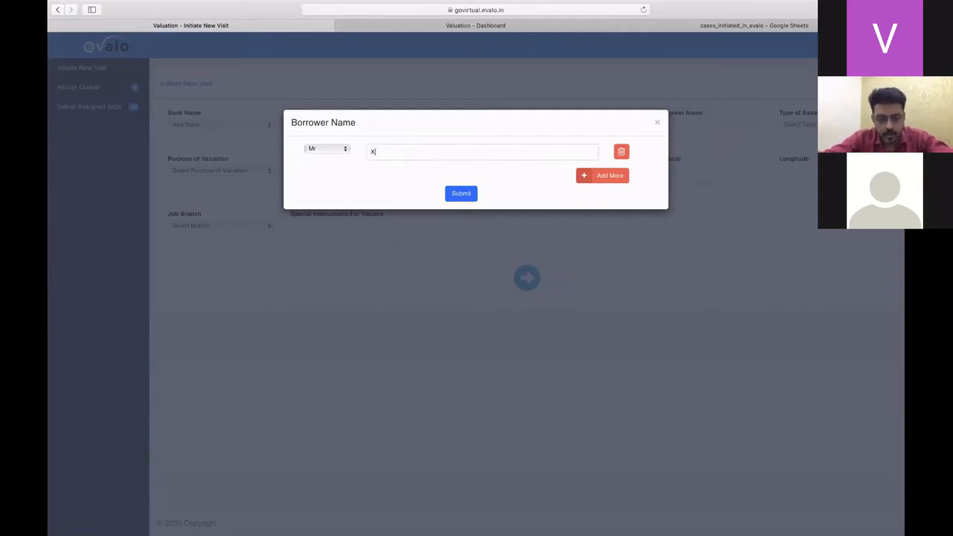
pyautogui.write('yz')
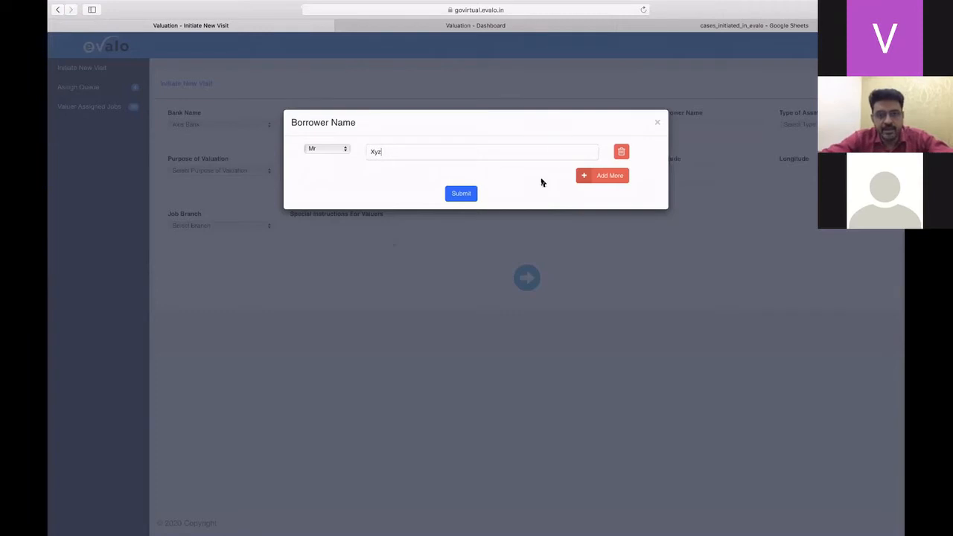
pyautogui.click(601, 178)
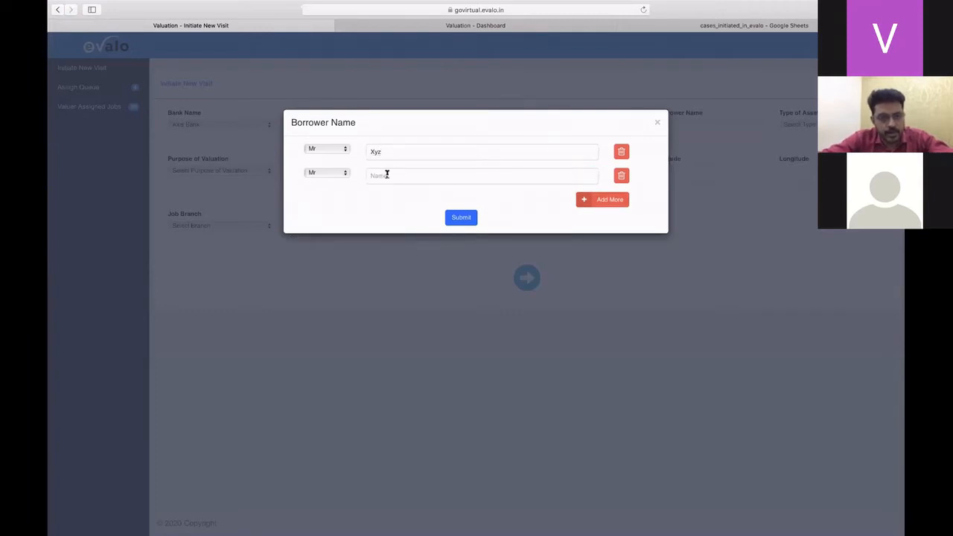
pyautogui.write('Abc')
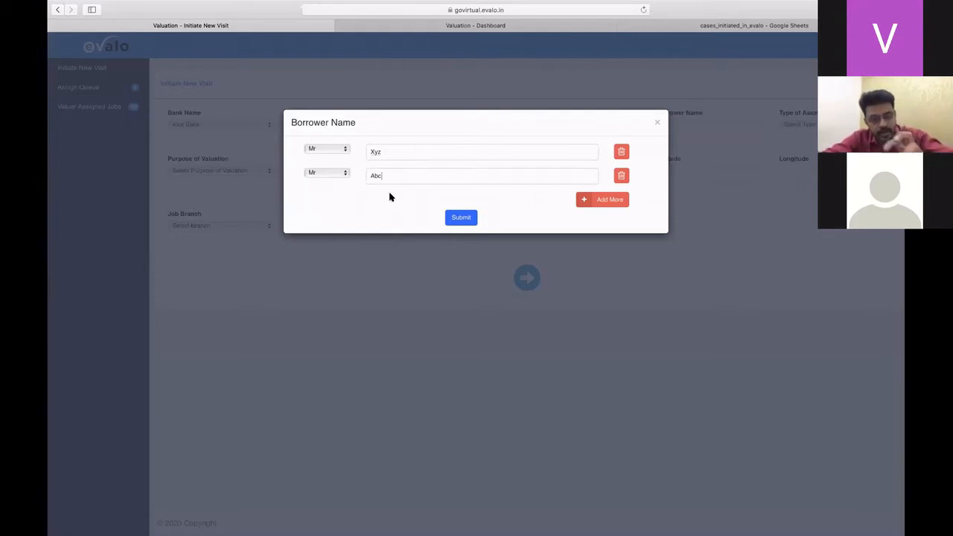
pyautogui.click(461, 218)
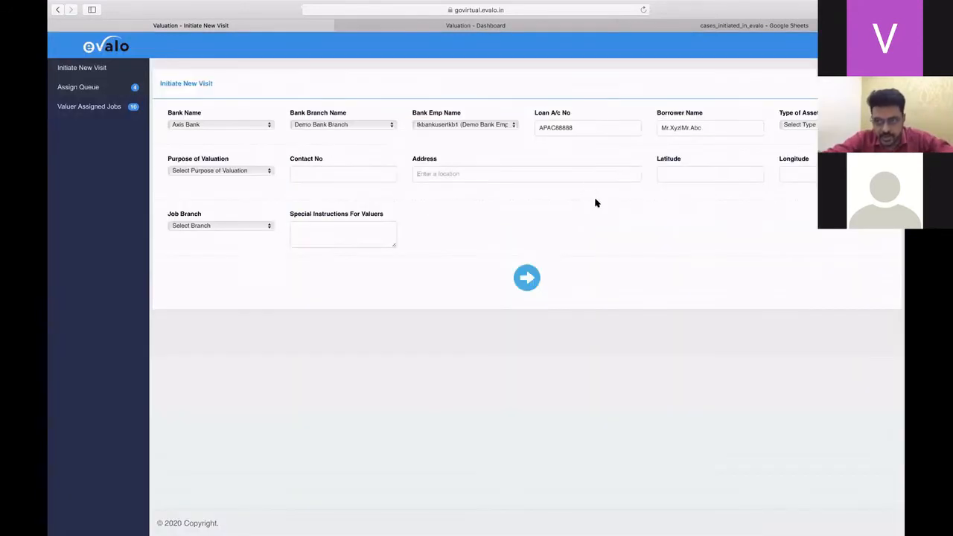
# - Set the type of asset to Immovable Asset and the purpose of valuation to Mortgage
pyautogui.click(833, 125)
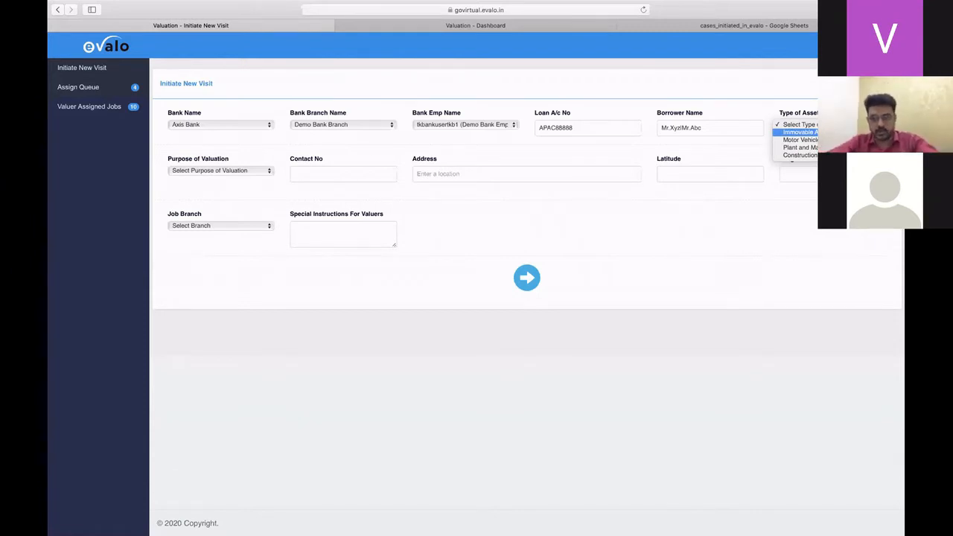
pyautogui.click(799, 133)
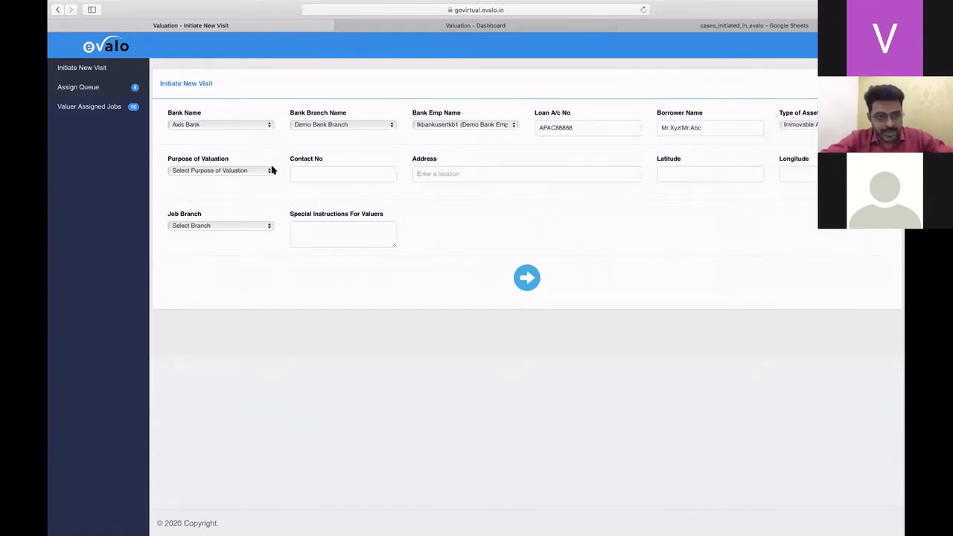
pyautogui.click(268, 171)
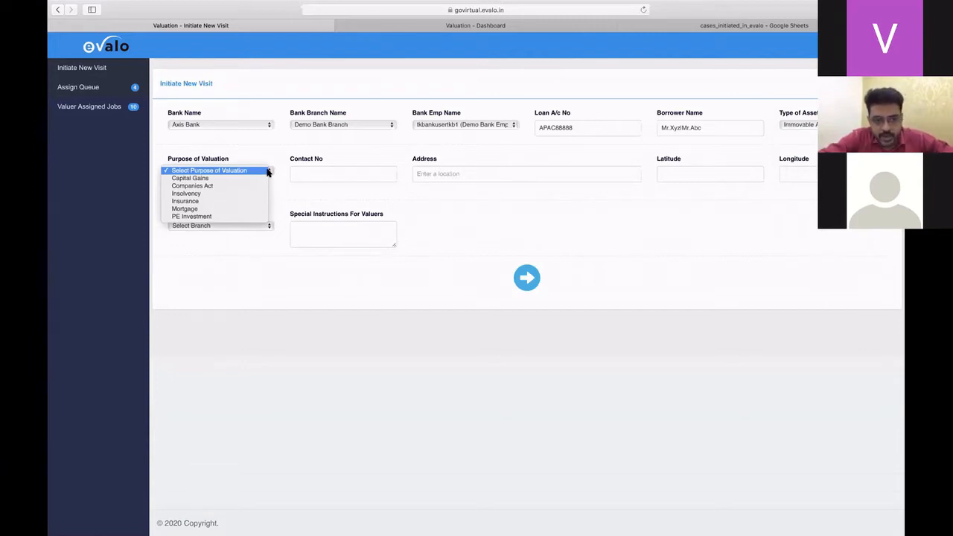
pyautogui.click(221, 210)
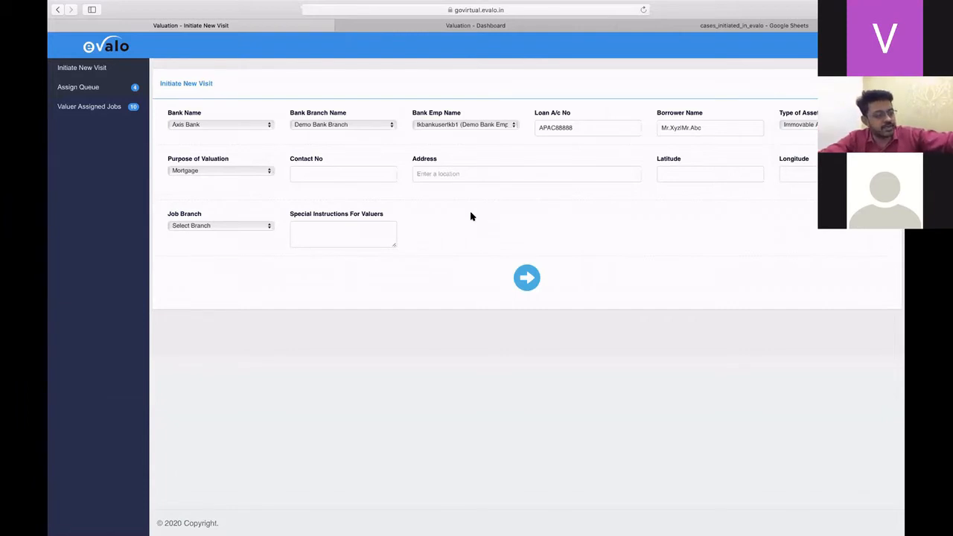
# - Add the borrower's contact number to the visit form
pyautogui.click(337, 173)
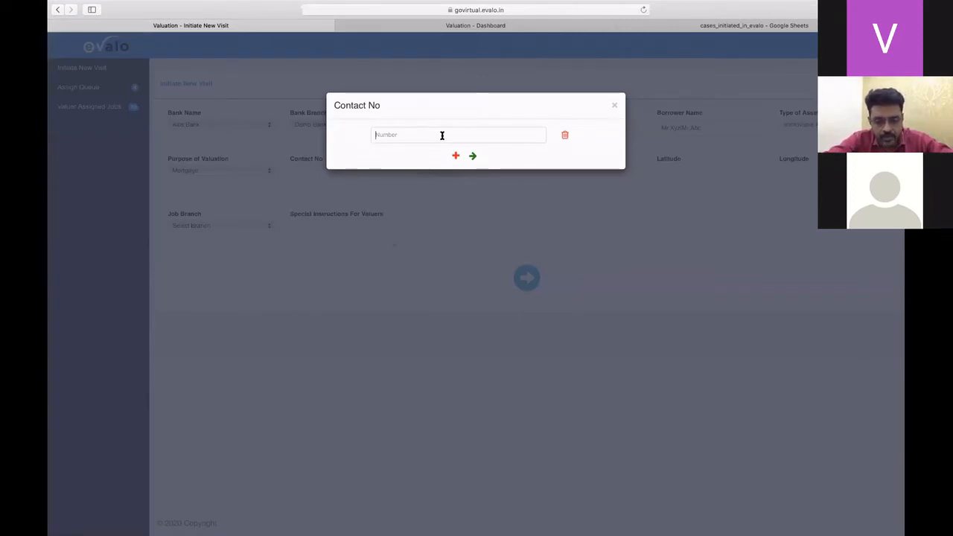
pyautogui.write('1')
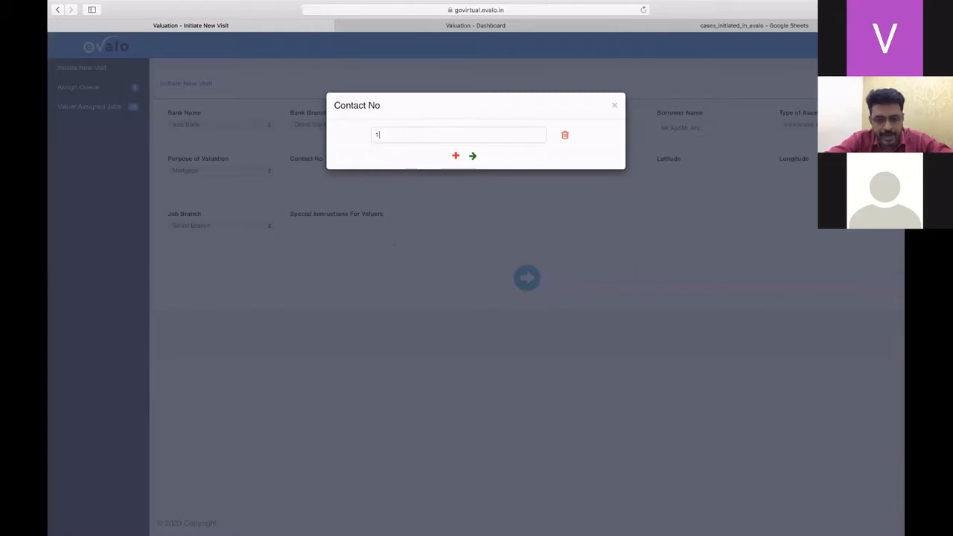
pyautogui.write('000')
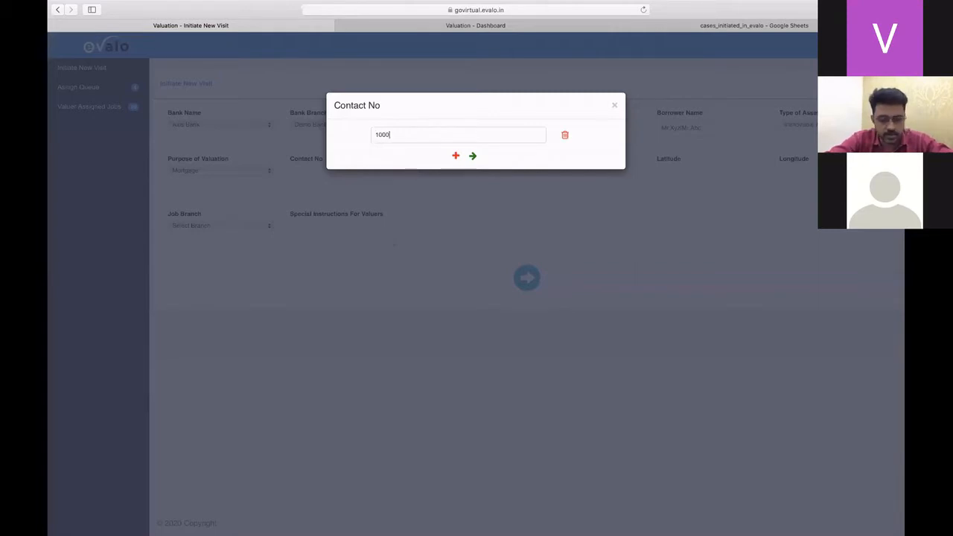
pyautogui.write('000000')
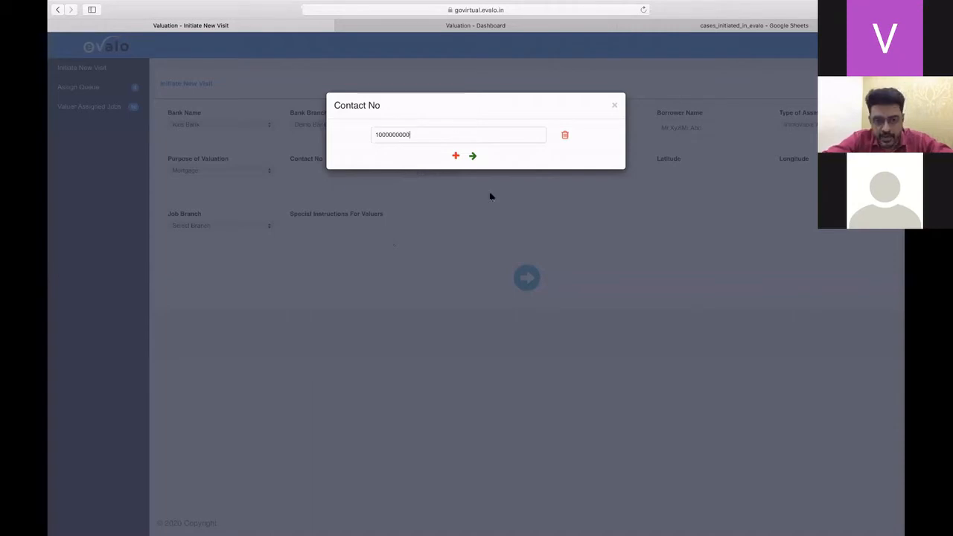
pyautogui.click(473, 156)
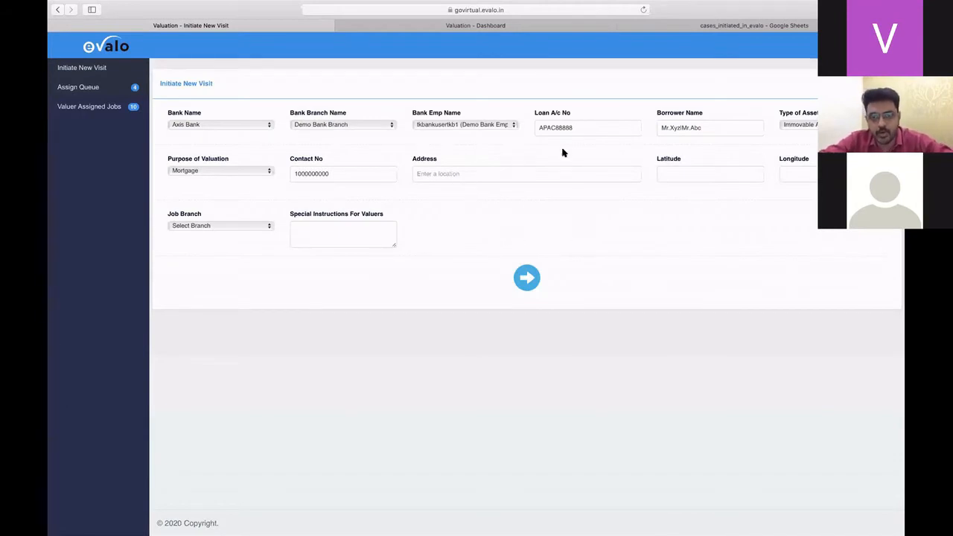
# - Fill in the property's address from a suggested location so that its latitude and longitude are set too
pyautogui.scroll(3, 571, 140)
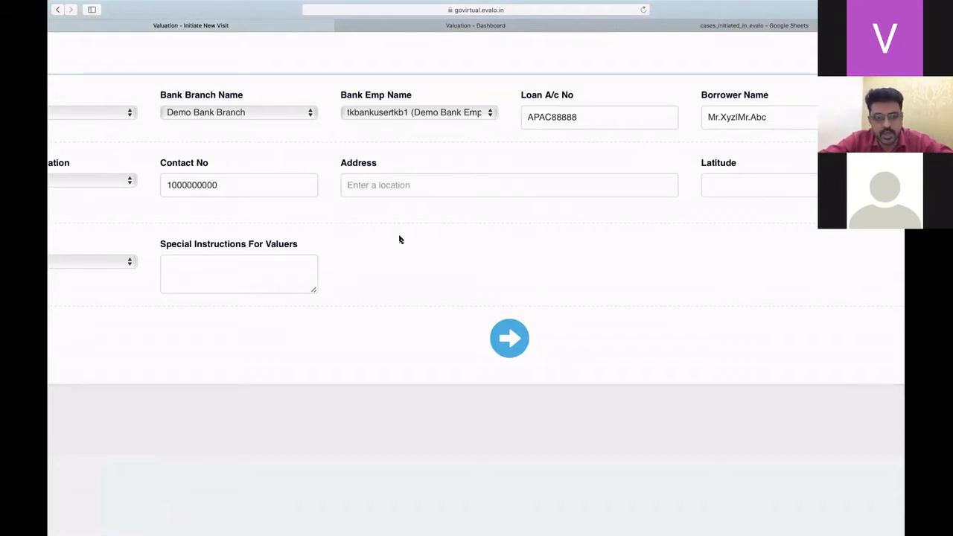
pyautogui.scroll(-5, 434, 204)
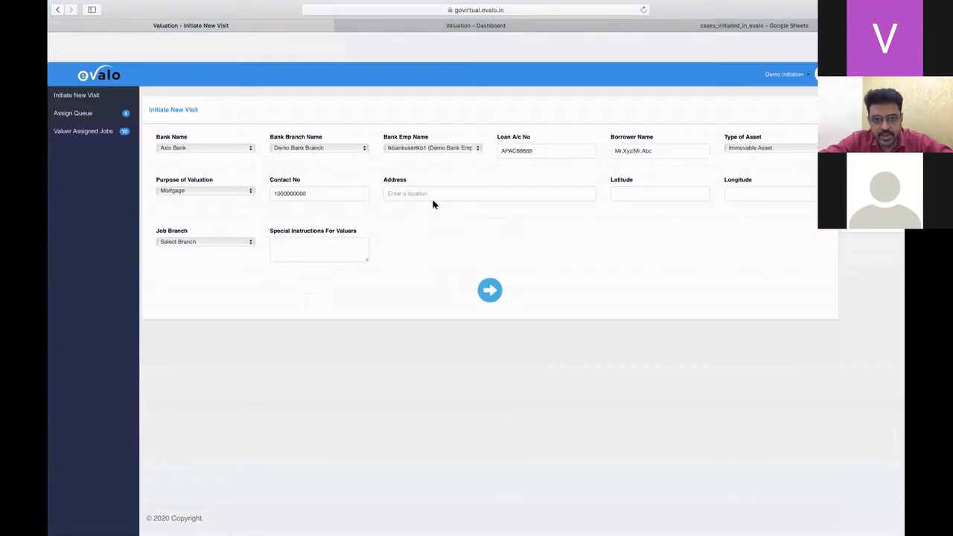
pyautogui.scroll(3, 434, 205)
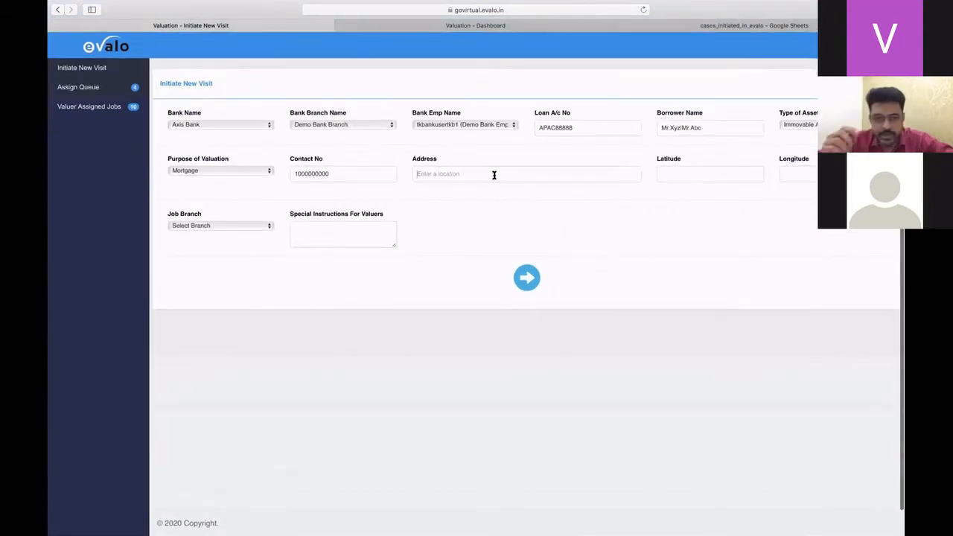
pyautogui.click(493, 175)
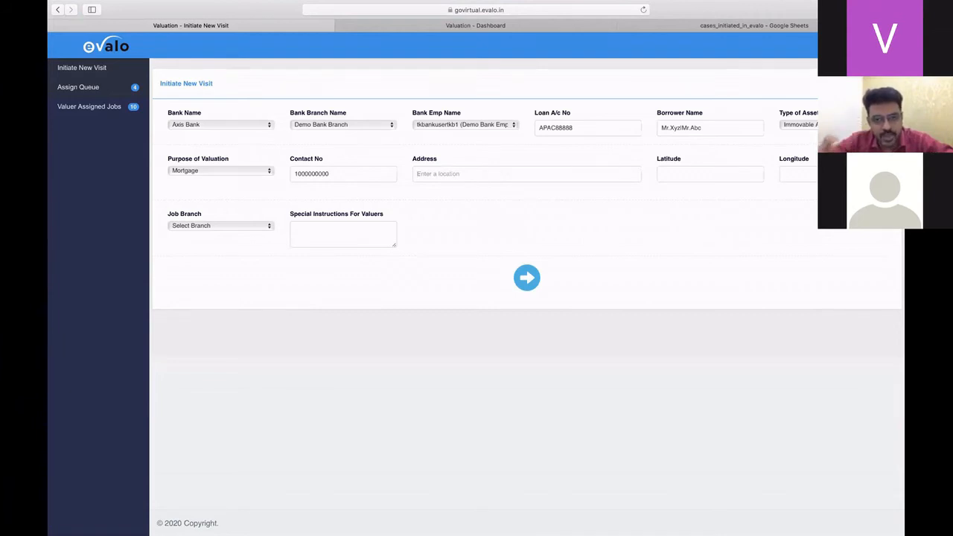
pyautogui.write('Nung')
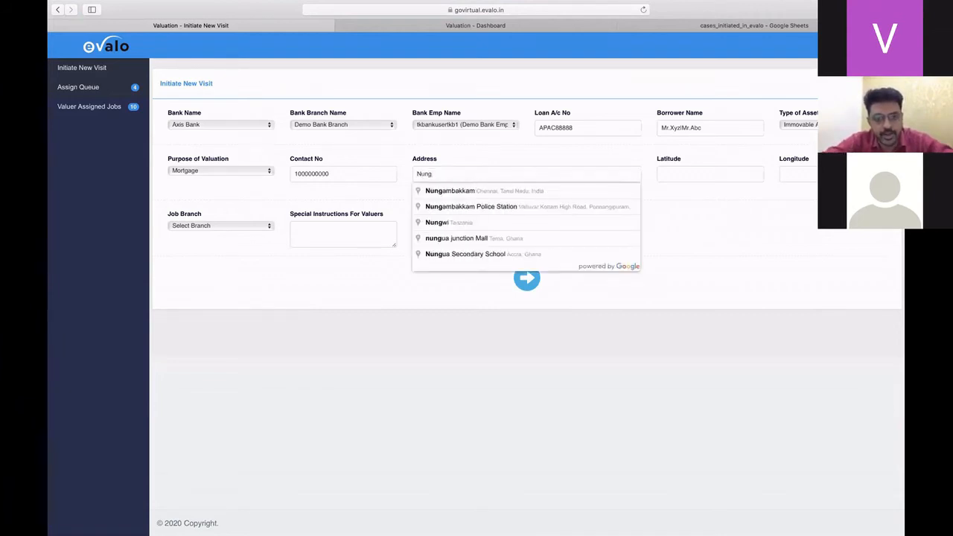
pyautogui.write('am')
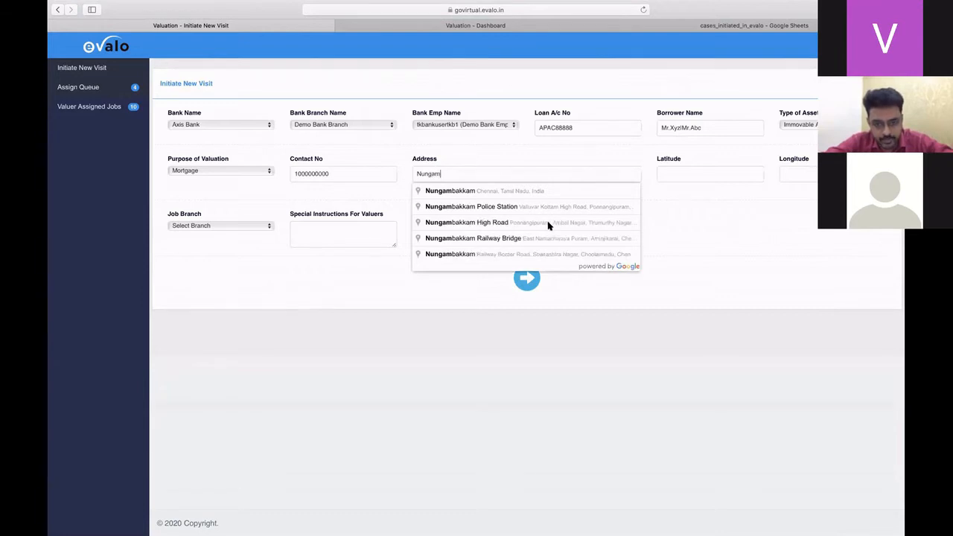
pyautogui.click(548, 222)
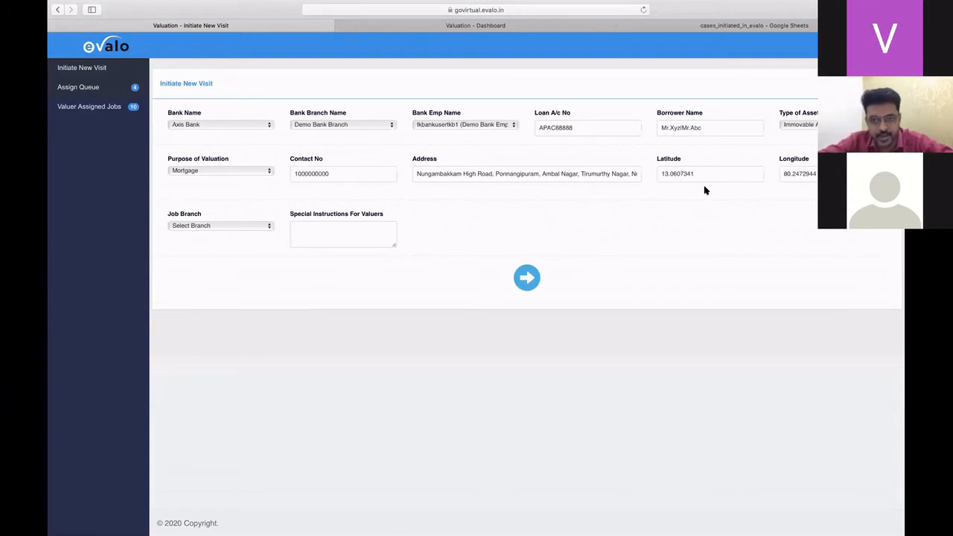
pyautogui.scroll(5, 706, 190)
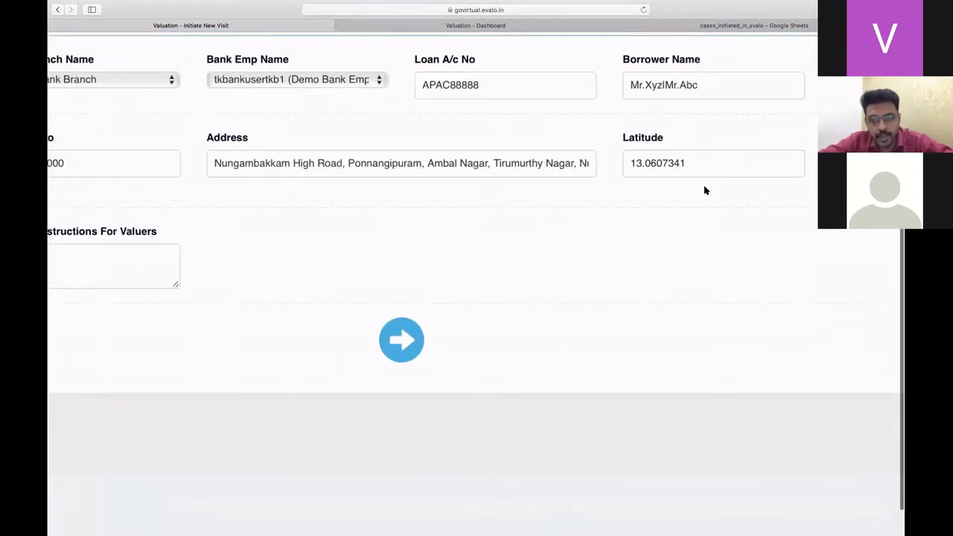
# - Set the job branch of the visit to Chennai
pyautogui.hscroll(2, 702, 192)
pyautogui.hscroll(1, 702, 192)
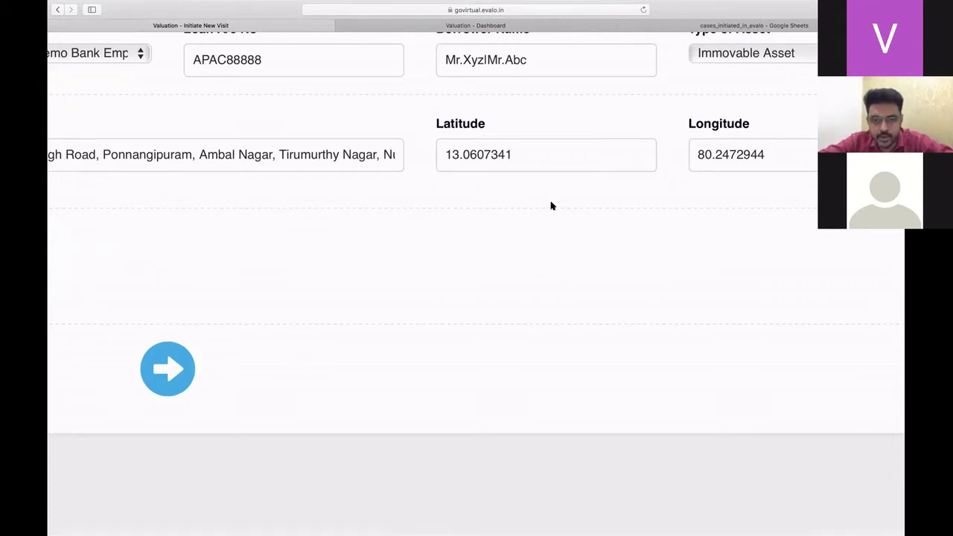
pyautogui.scroll(-5, 551, 206)
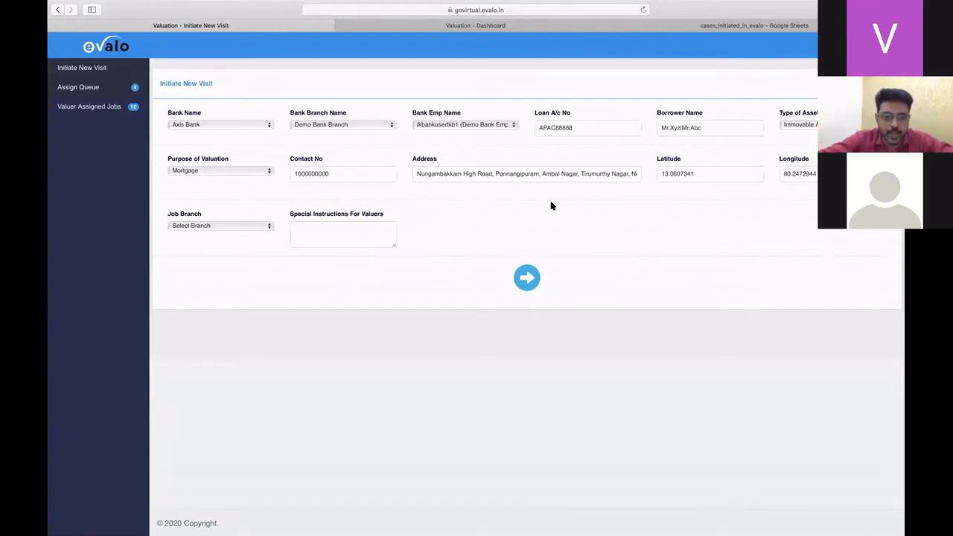
pyautogui.click(262, 226)
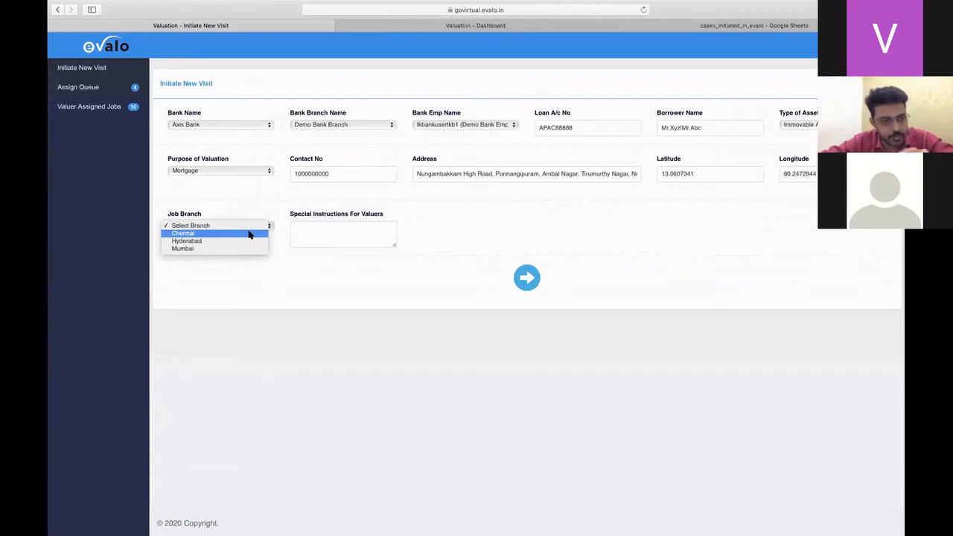
pyautogui.click(250, 234)
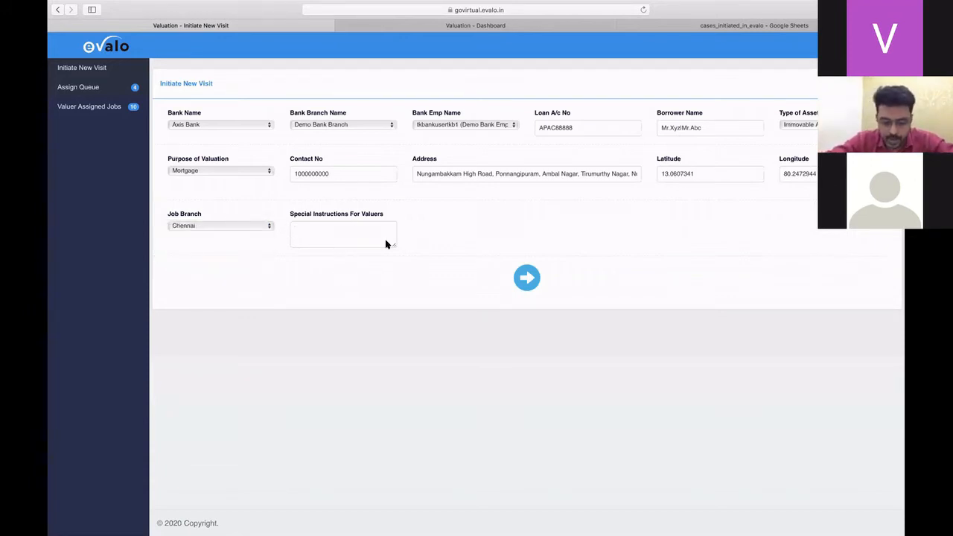
# - Enter "Visit the property after 4.00 PM" as the special instructions for valuers
pyautogui.moveTo(461, 535)
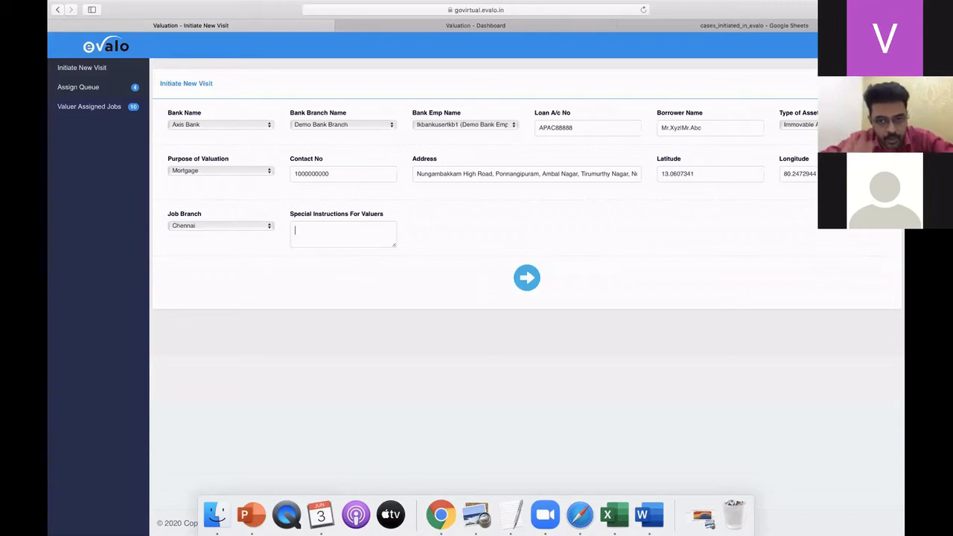
pyautogui.write('V')
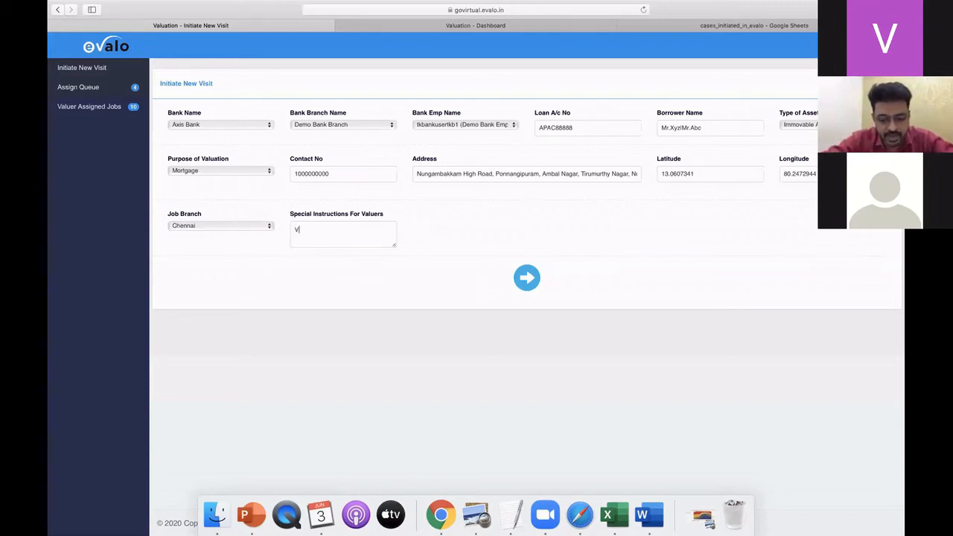
pyautogui.write('isit the site')
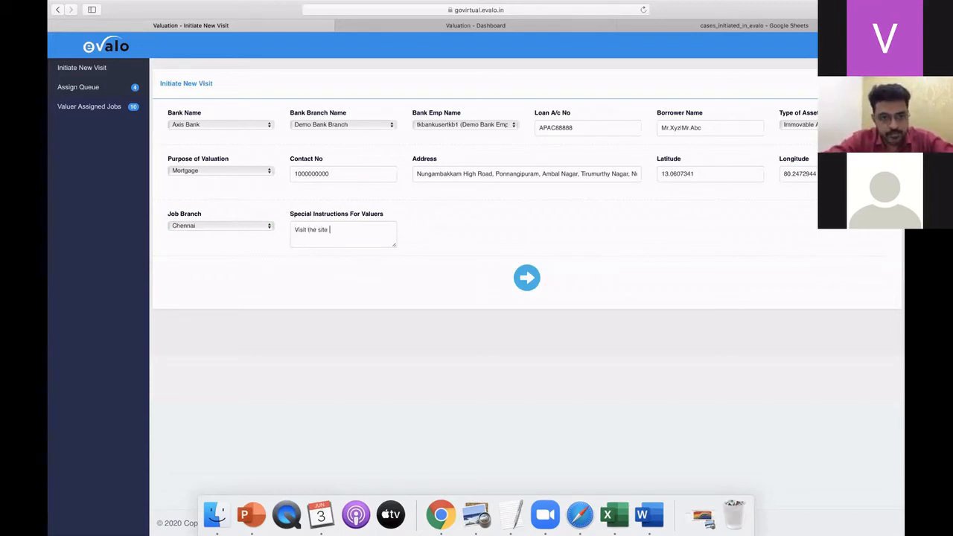
pyautogui.press('BackSpace')
pyautogui.press('BackSpace')
pyautogui.press('BackSpace')
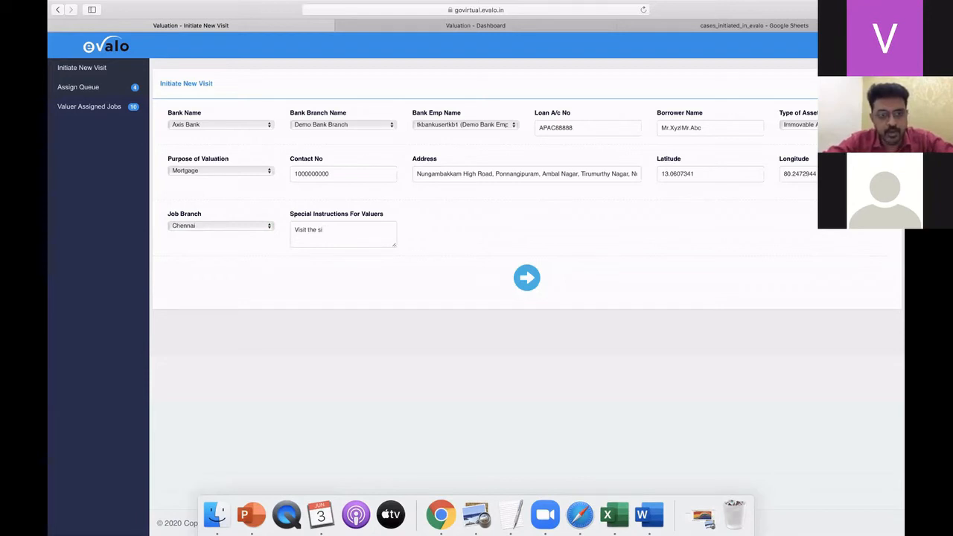
pyautogui.press('BackSpace')
pyautogui.press('BackSpace')
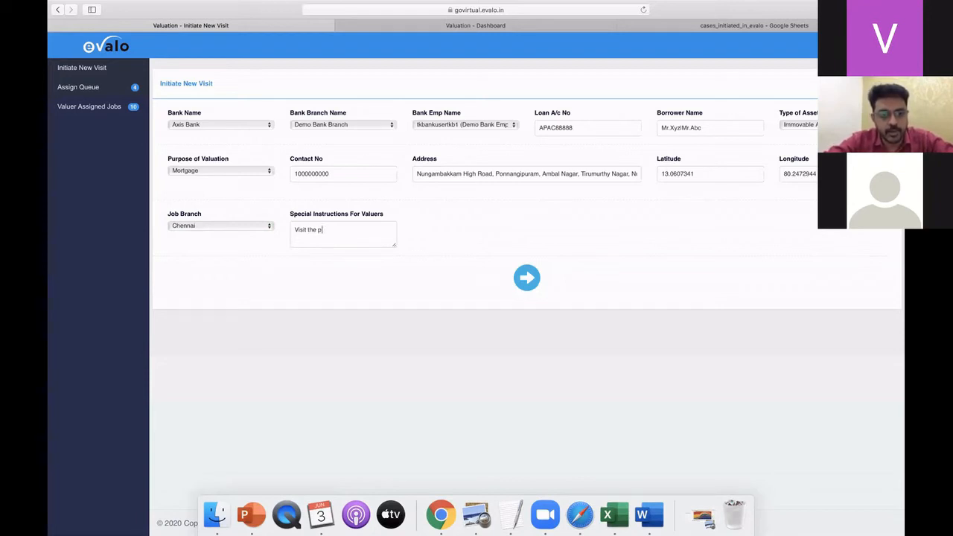
pyautogui.write('property after')
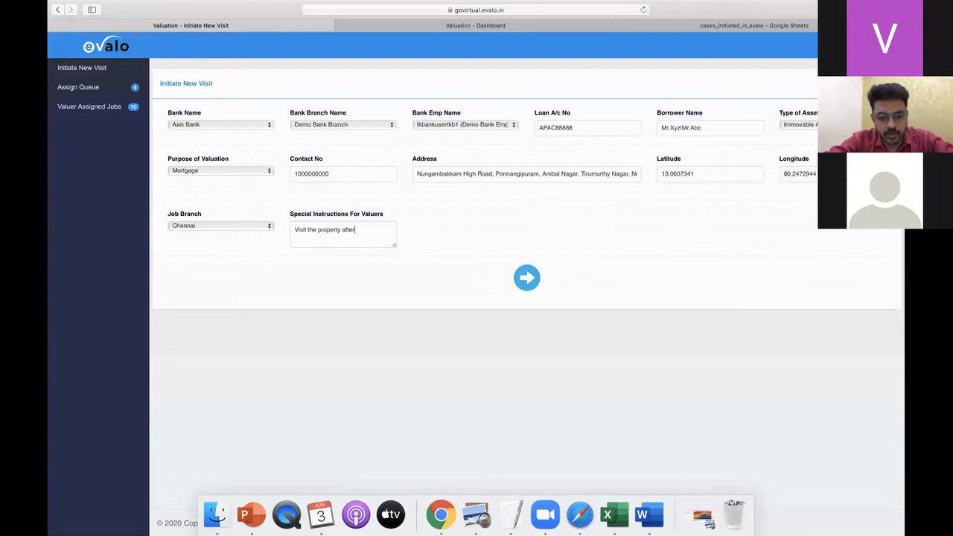
pyautogui.write(' 4.00 PM')
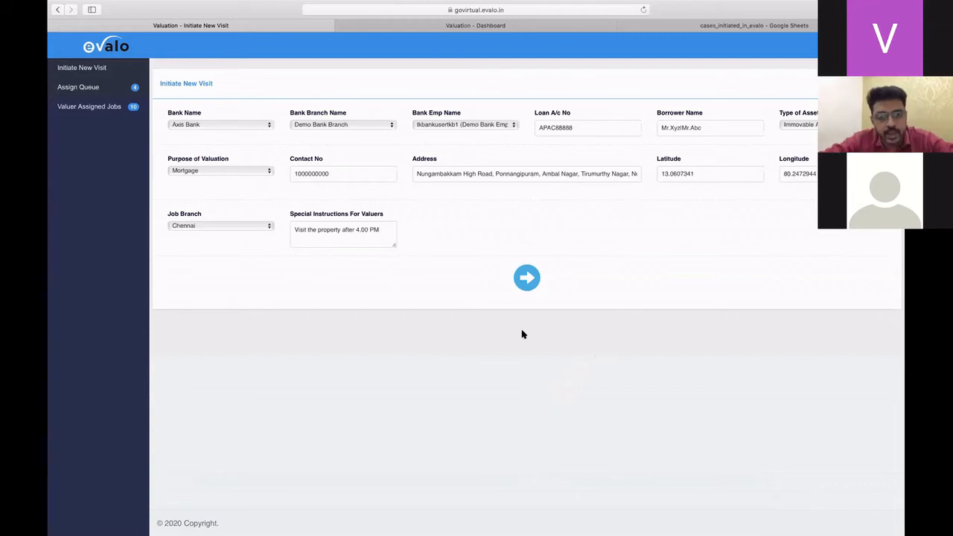
# - Submit the visit details and review the earlier cases matching the property's address
pyautogui.click(526, 285)
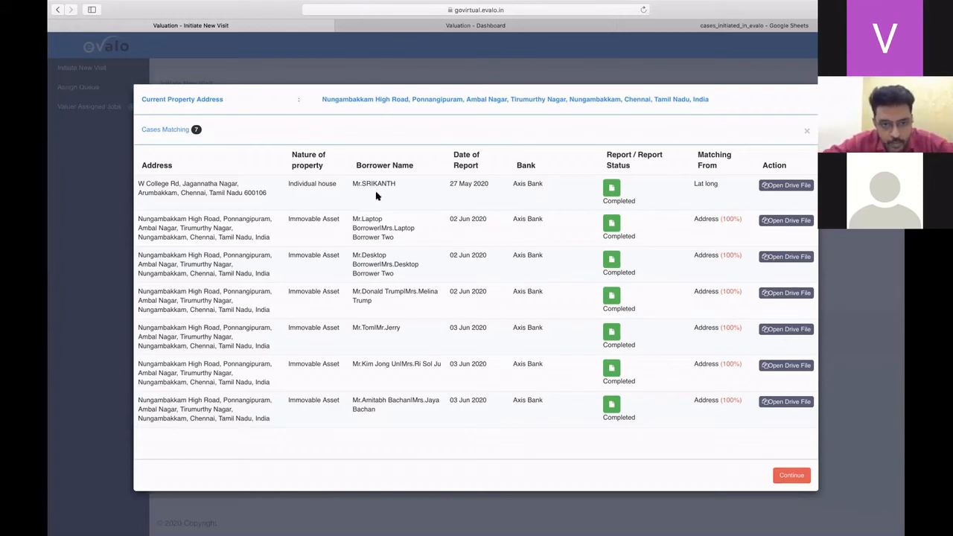
pyautogui.scroll(1, 376, 195)
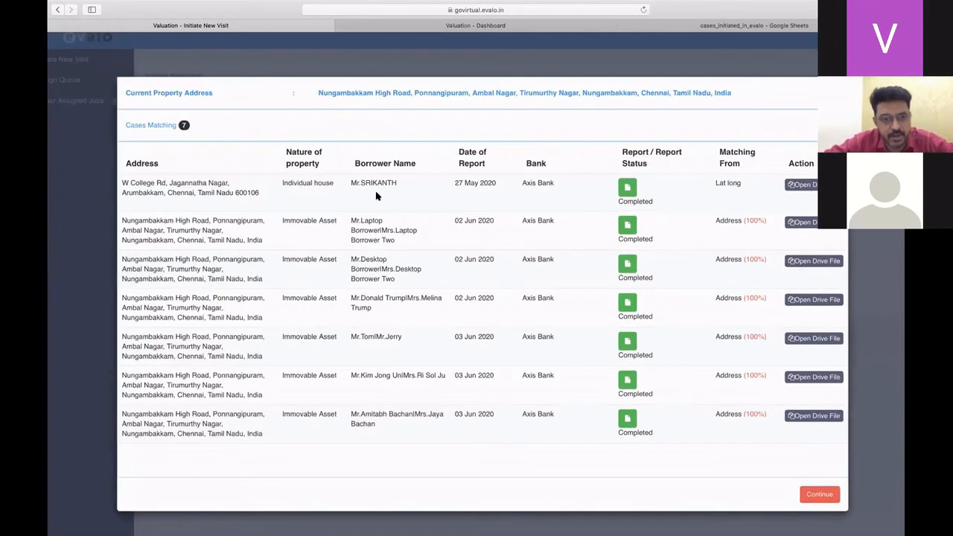
pyautogui.scroll(2, 376, 195)
pyautogui.scroll(-2, 376, 196)
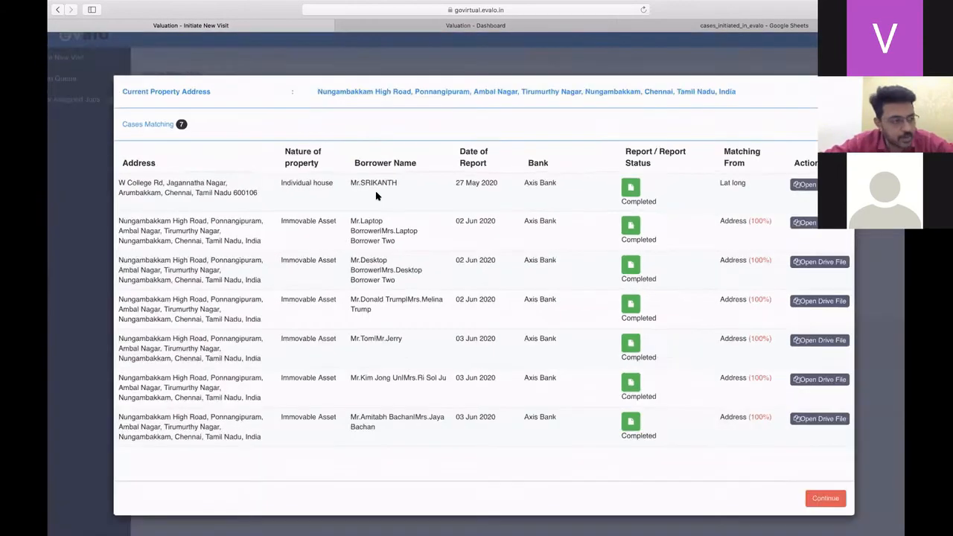
pyautogui.scroll(-1, 376, 195)
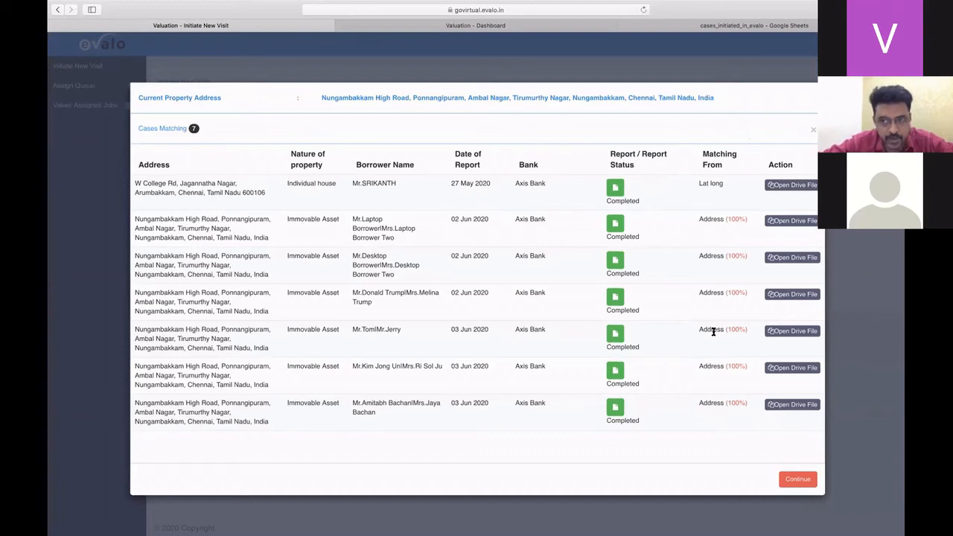
# - Open the Drive folder of the third matching case, view its selfie photo 300Xselfie406688553.jpg, and return to the matching cases
pyautogui.click(791, 258)
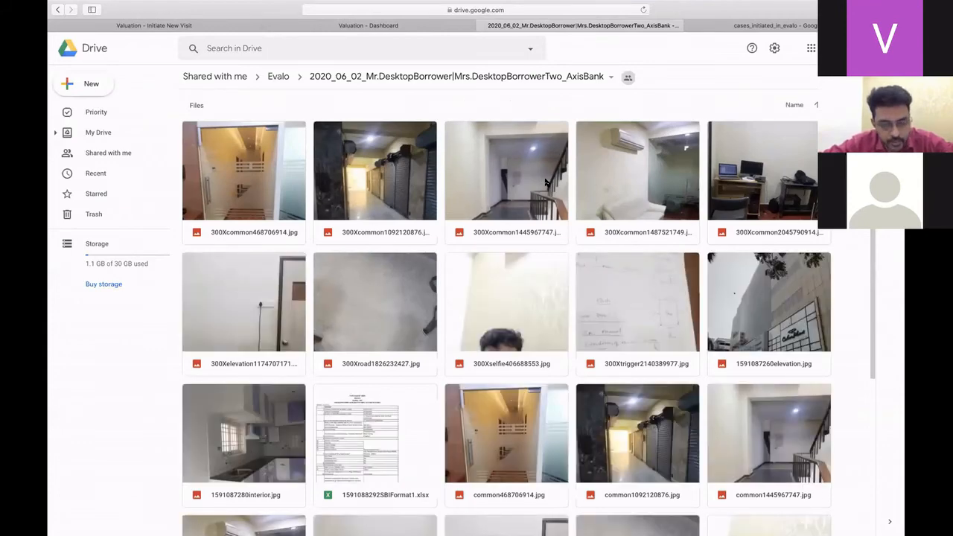
pyautogui.click(517, 328)
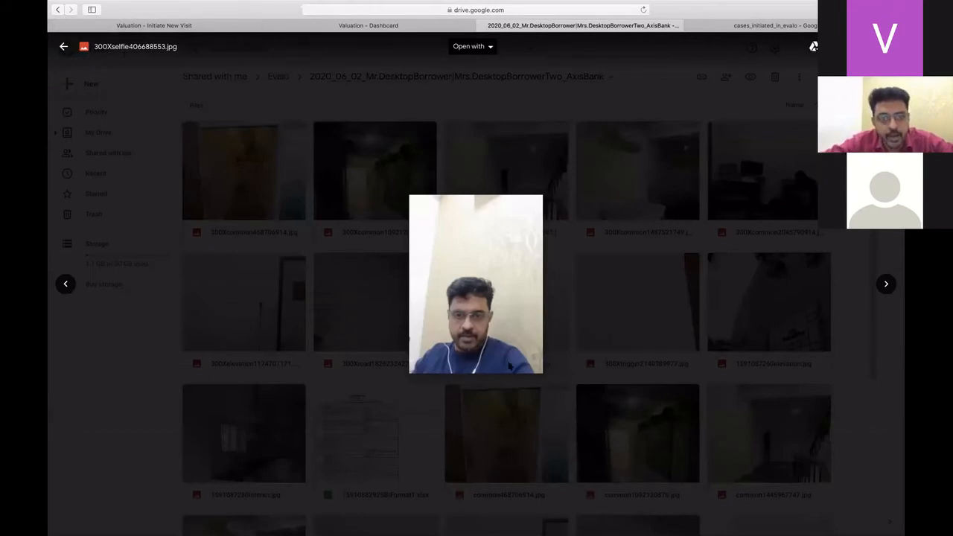
pyautogui.press('Escape')
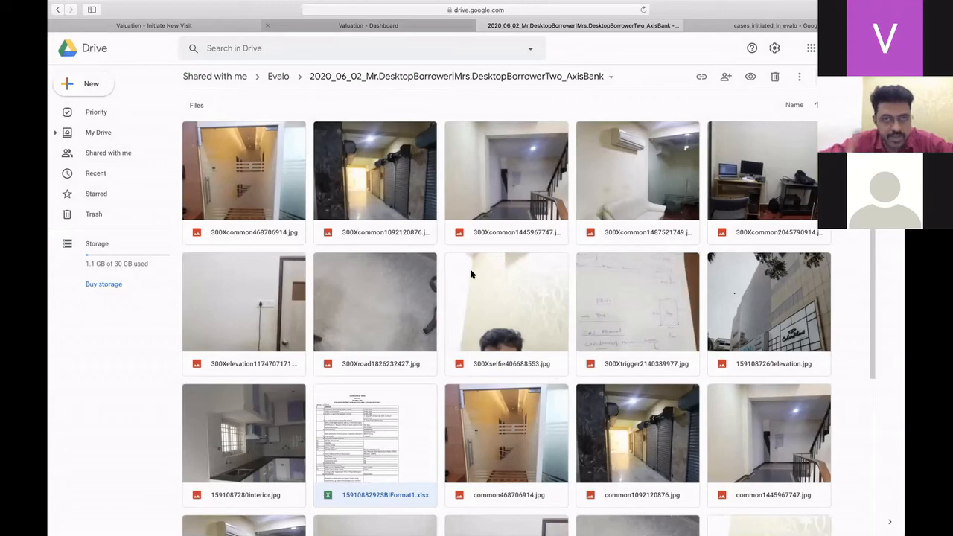
pyautogui.hotkey('ctrl', 'shift', 'Tab')
pyautogui.hotkey('ctrl', 'shift', 'Tab')
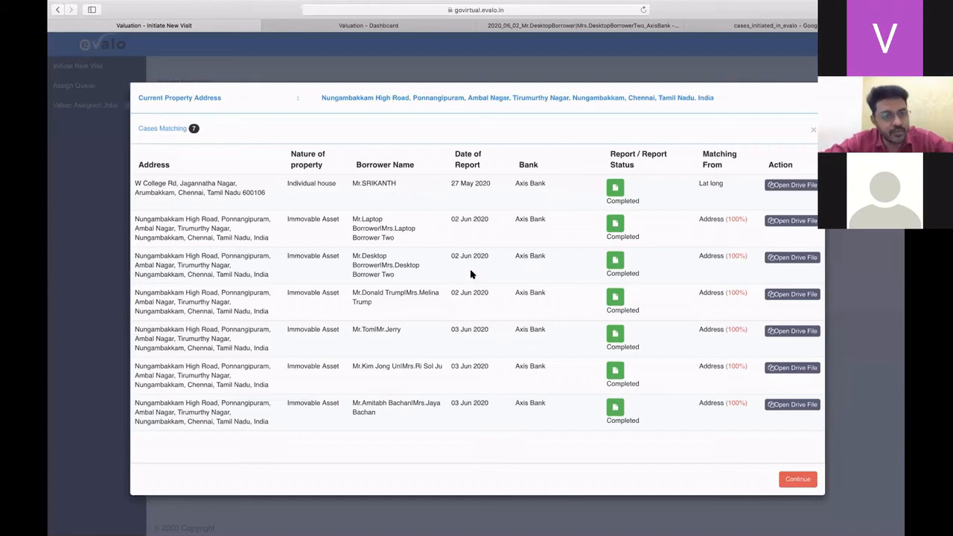
# - Continue past the matching cases to the visit's job documents
pyautogui.click(804, 481)
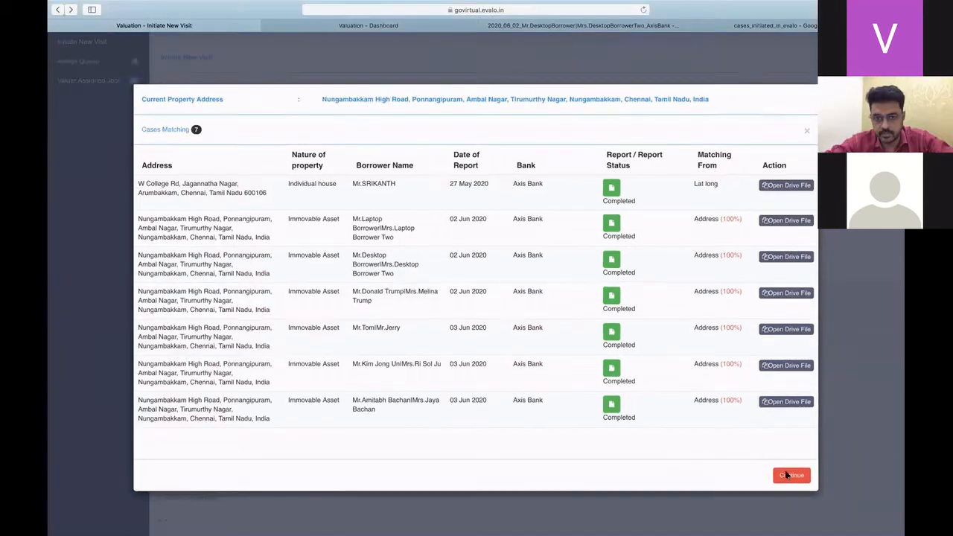
pyautogui.click(787, 475)
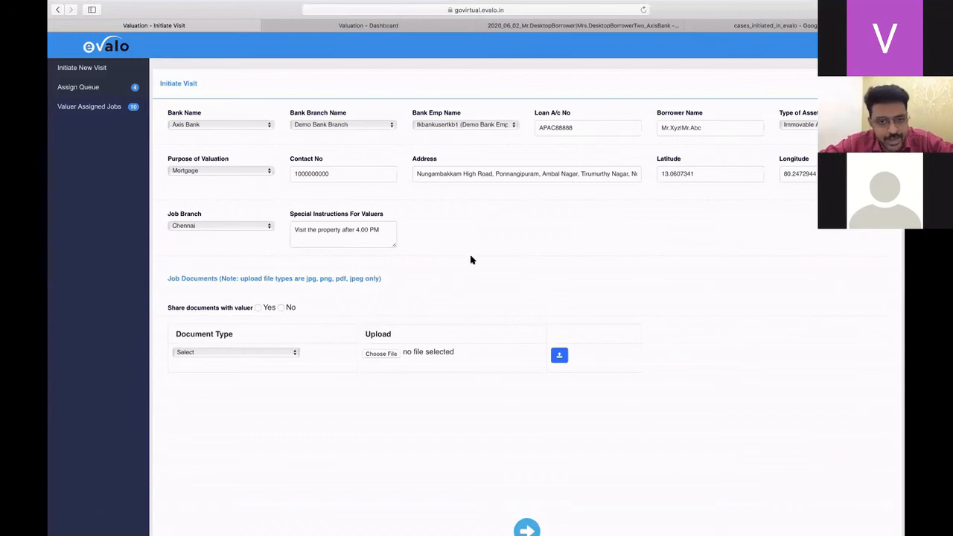
# - Set the type of the job document for upload to Draft Sale Deed
pyautogui.scroll(5, 313, 428)
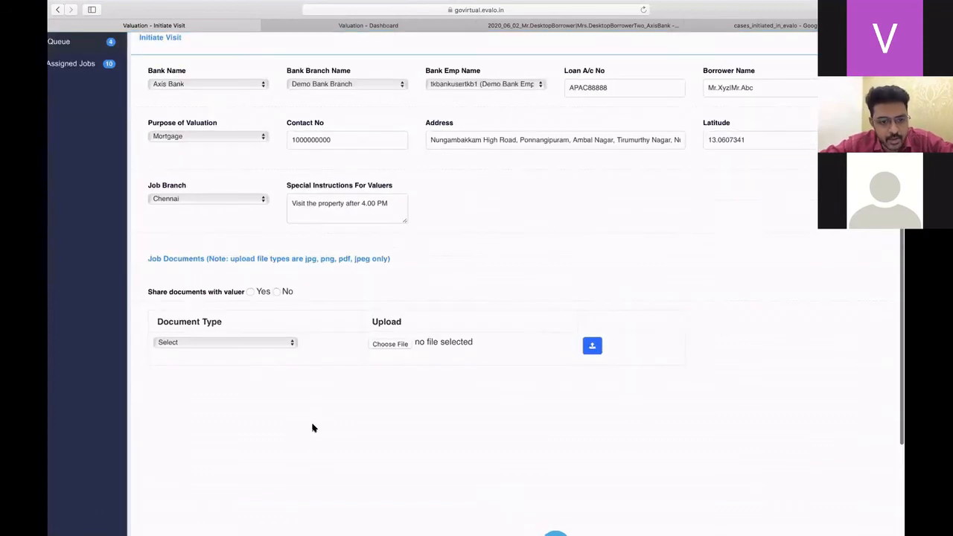
pyautogui.scroll(-1, 277, 348)
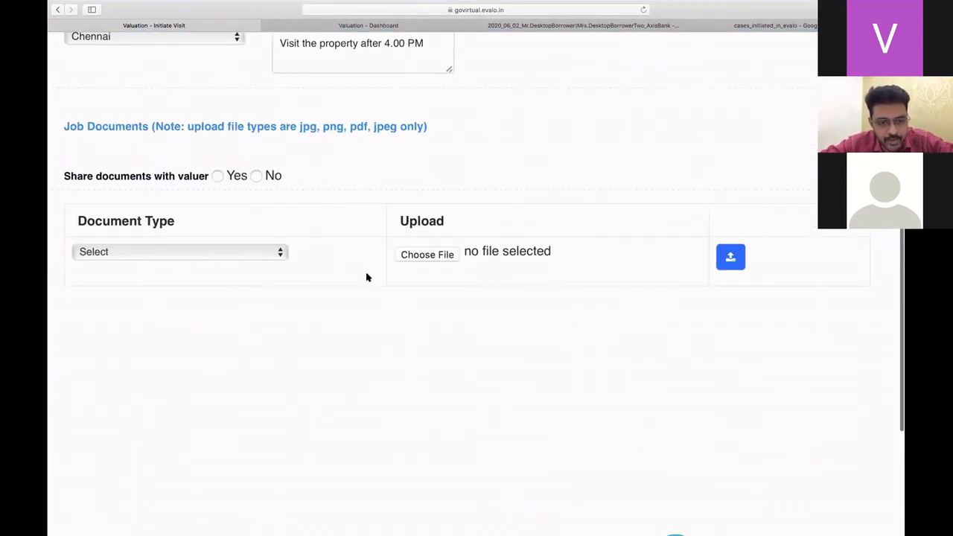
pyautogui.hscroll(-3, 379, 320)
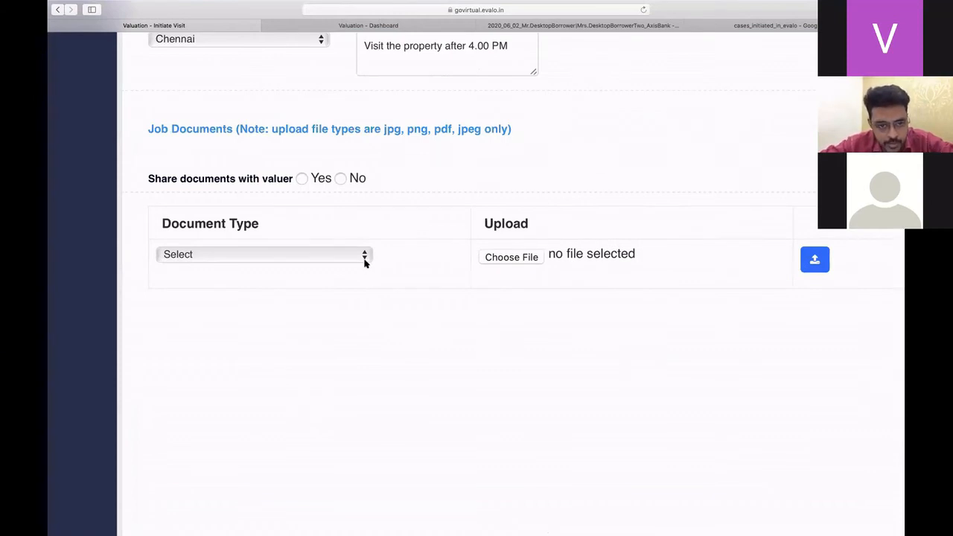
pyautogui.click(340, 259)
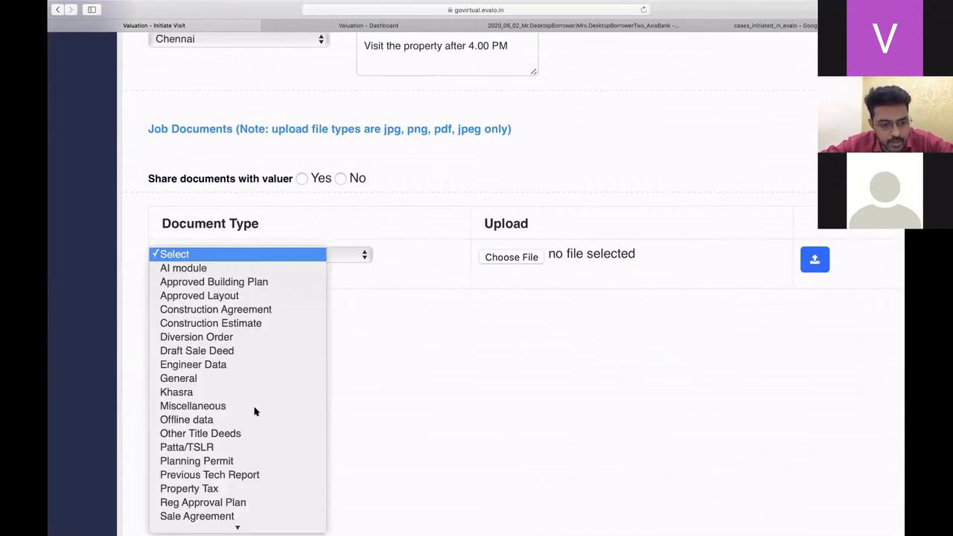
pyautogui.click(271, 353)
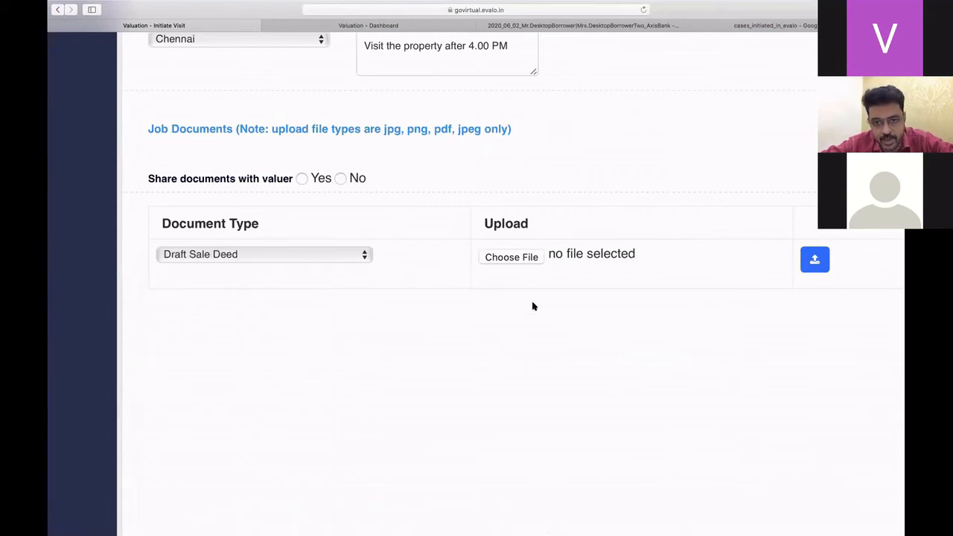
pyautogui.click(533, 256)
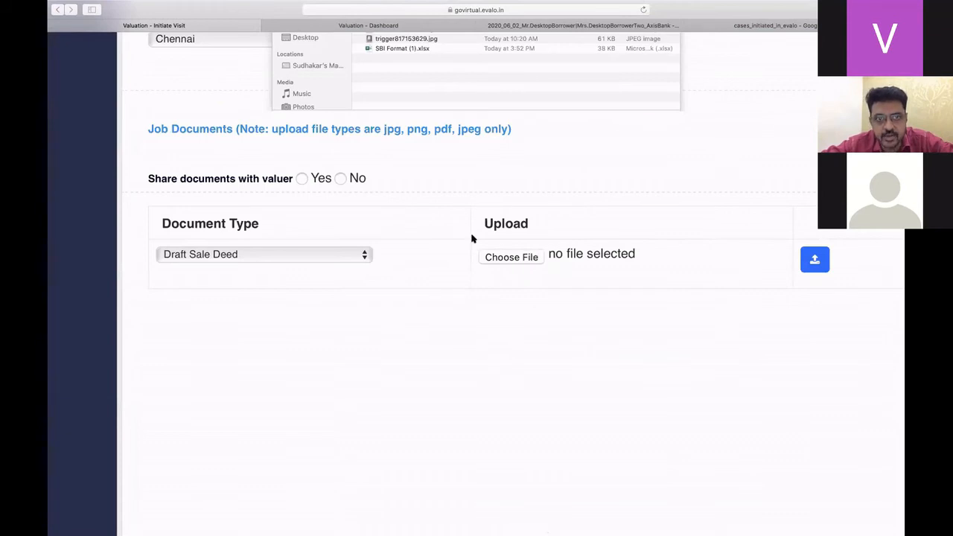
pyautogui.click(316, 85)
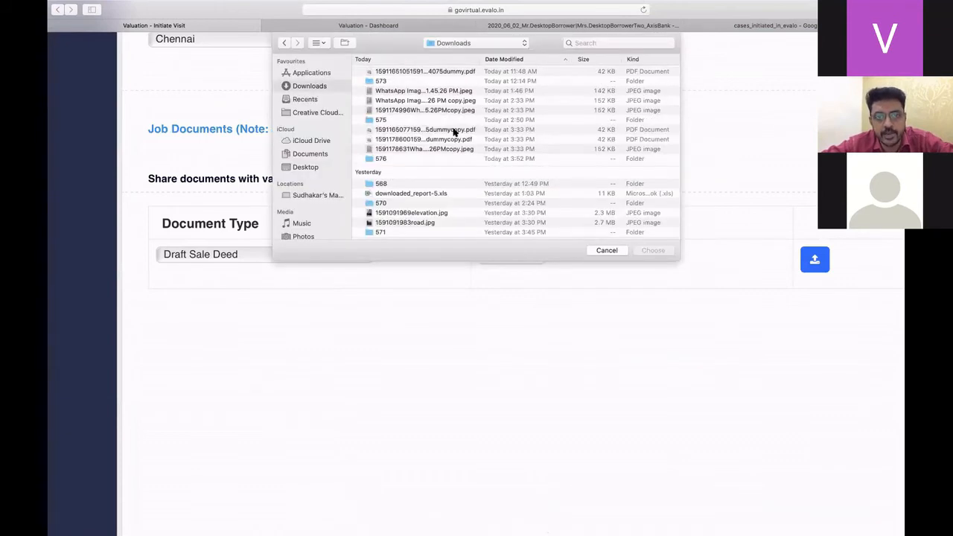
pyautogui.click(454, 131)
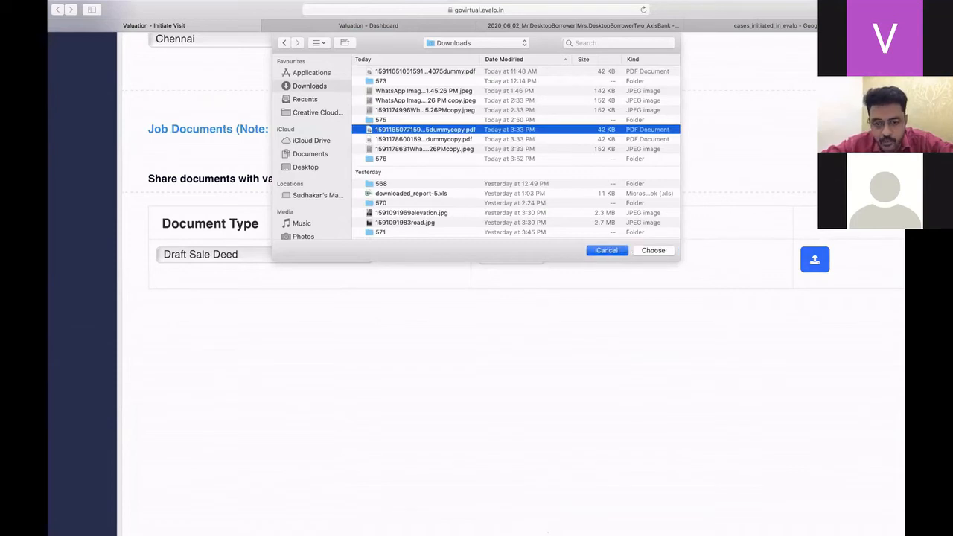
# - Switch to Finder and open the most recent dummycopy PDF from the Downloads folder in Preview
pyautogui.moveTo(444, 522)
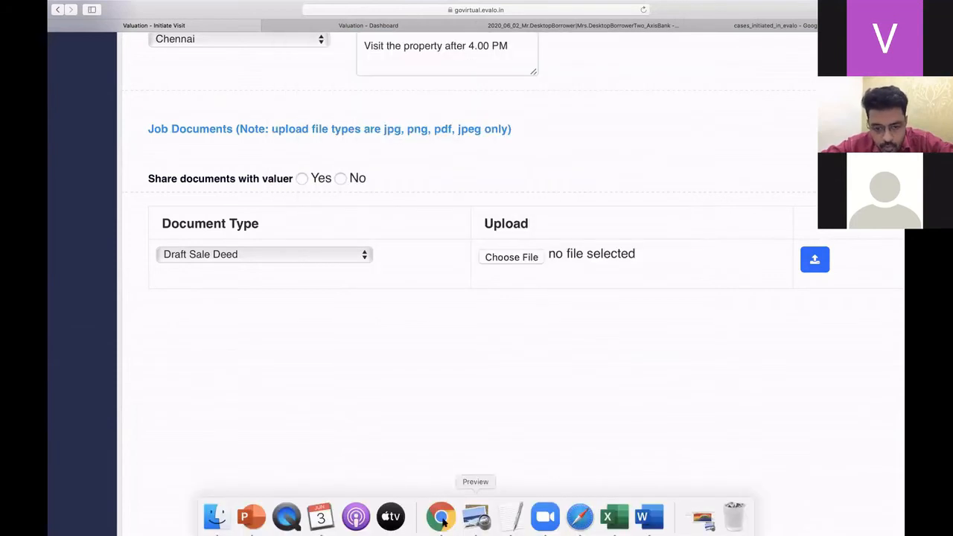
pyautogui.click(216, 515)
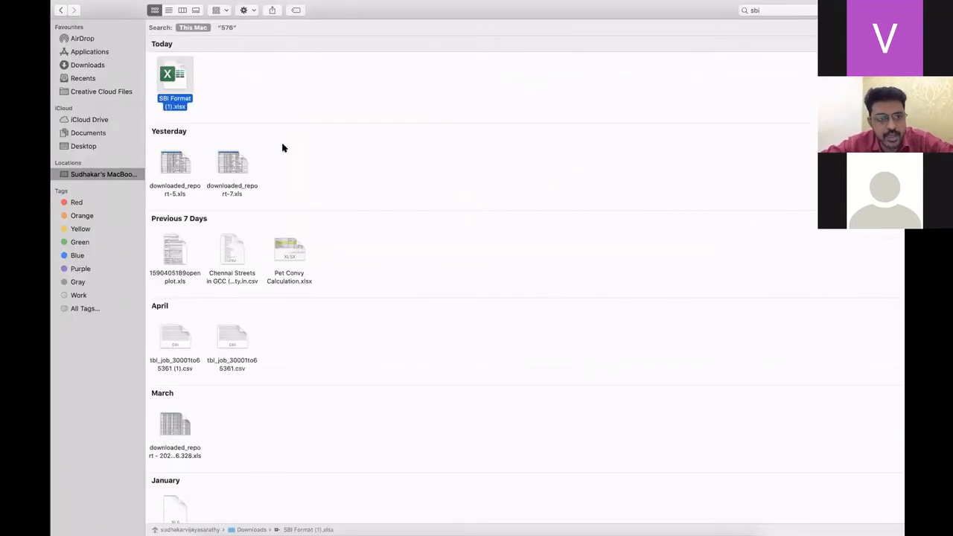
pyautogui.click(85, 65)
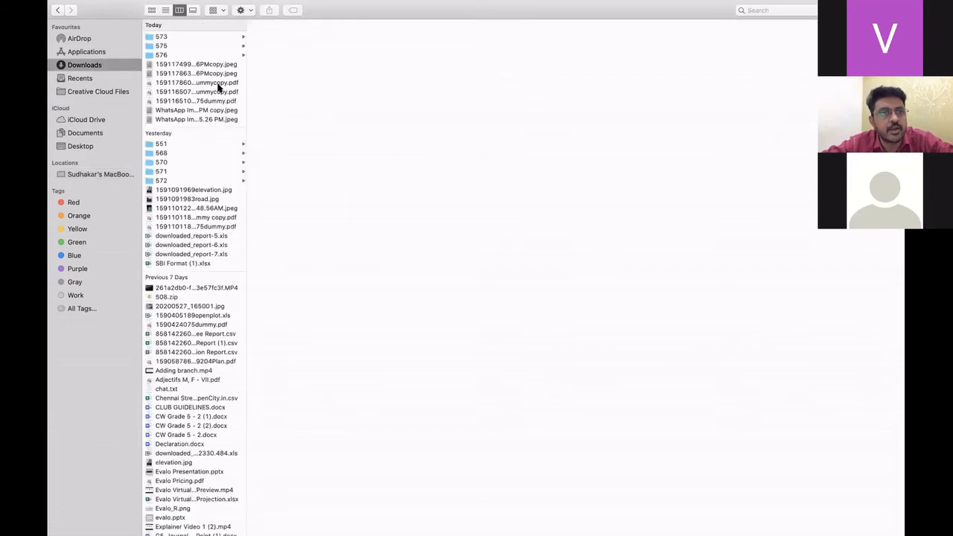
pyautogui.doubleClick(218, 83)
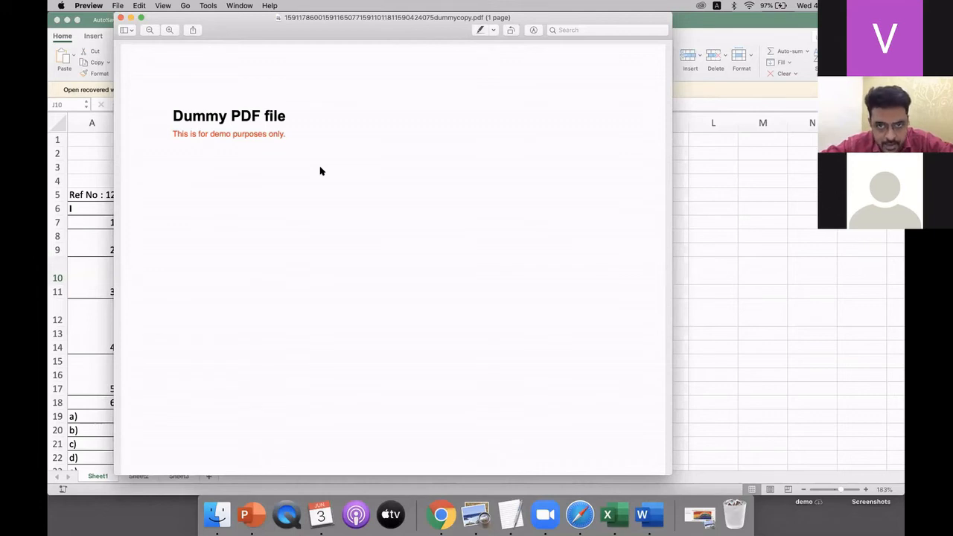
# - Add a wide text annotation reading "This dummy pdf is akin to a sale deed" directly below the demo purposes line
pyautogui.click(533, 30)
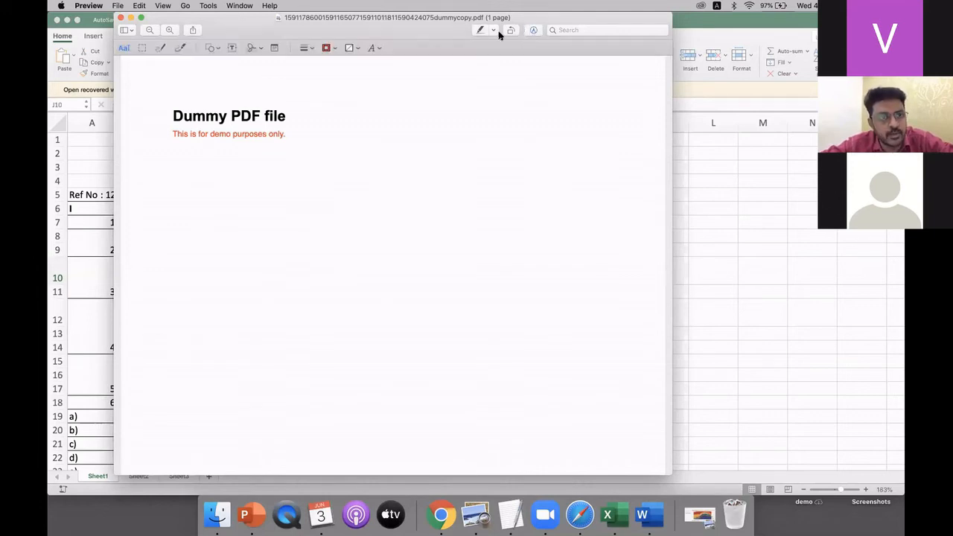
pyautogui.click(232, 48)
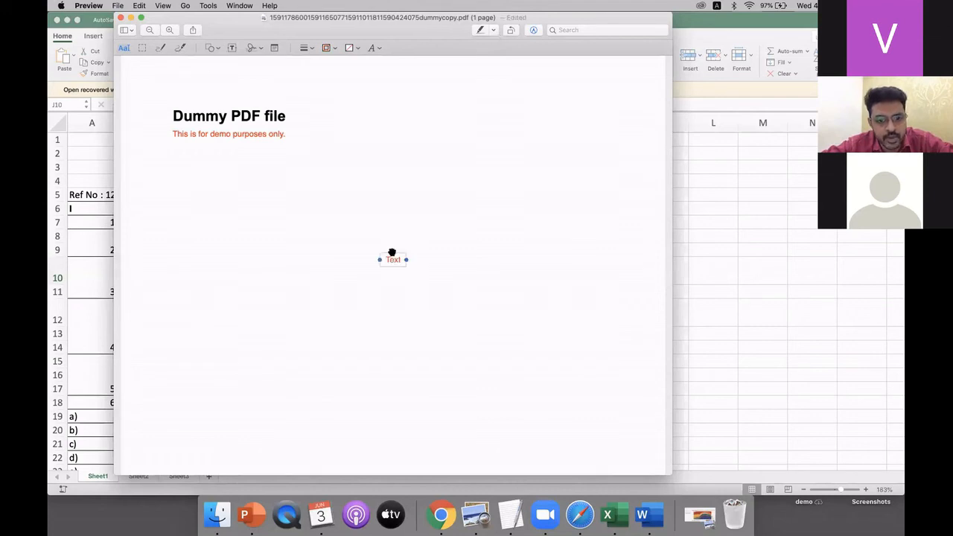
pyautogui.moveTo(394, 260); pyautogui.dragTo(368, 148)
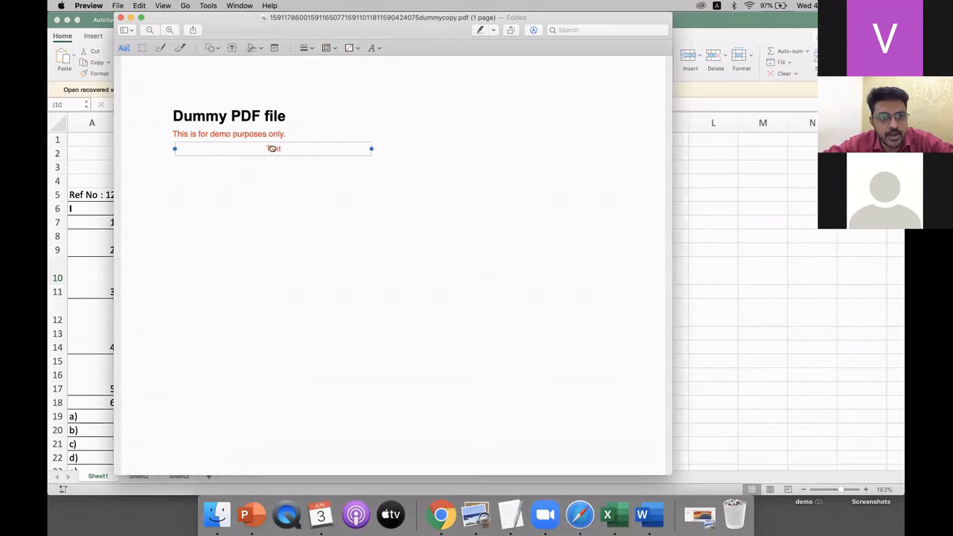
pyautogui.doubleClick(272, 148)
pyautogui.write('Th')
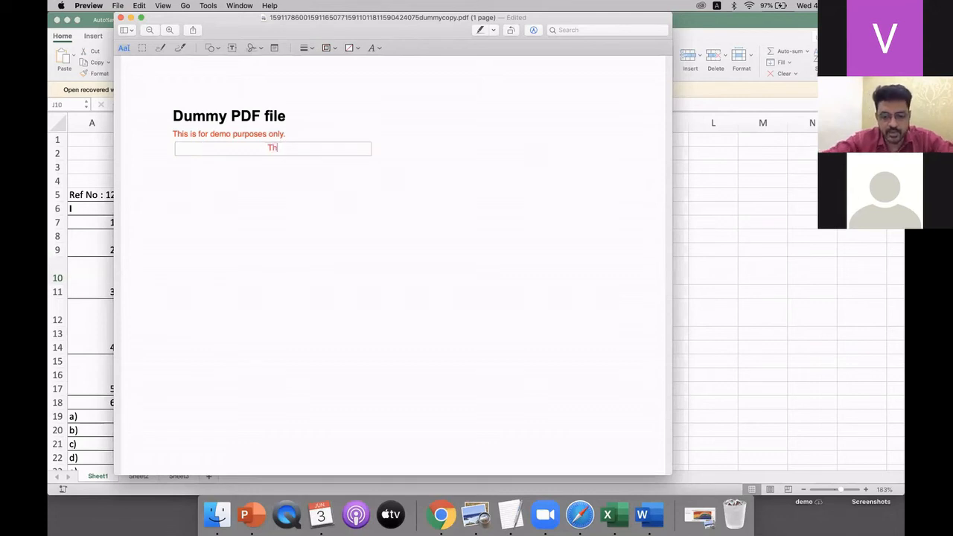
pyautogui.write('is dummy')
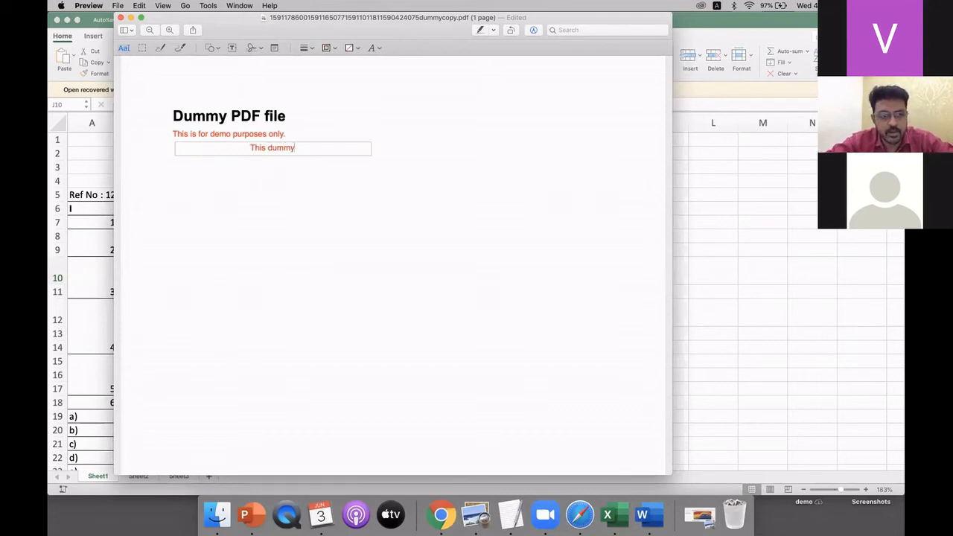
pyautogui.write(' pdf is')
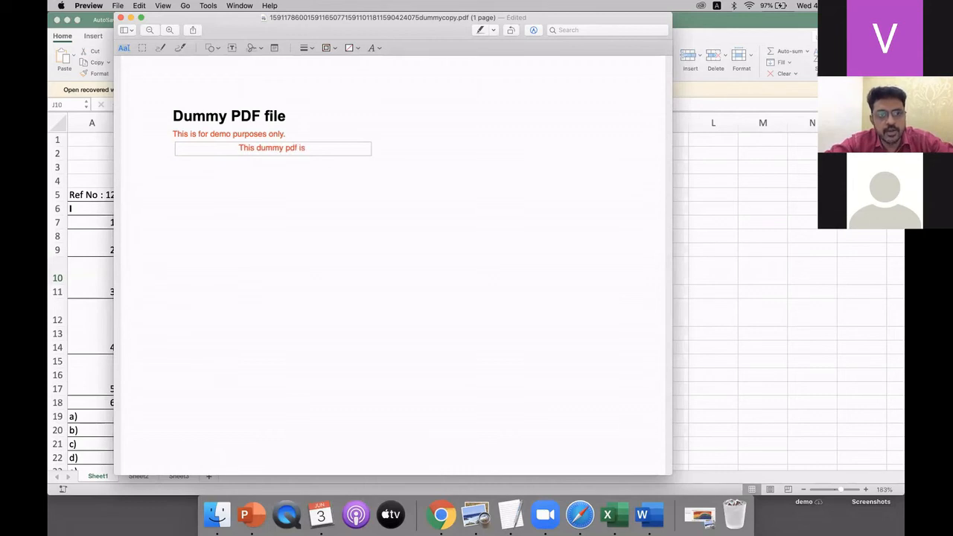
pyautogui.write(' akin to a s')
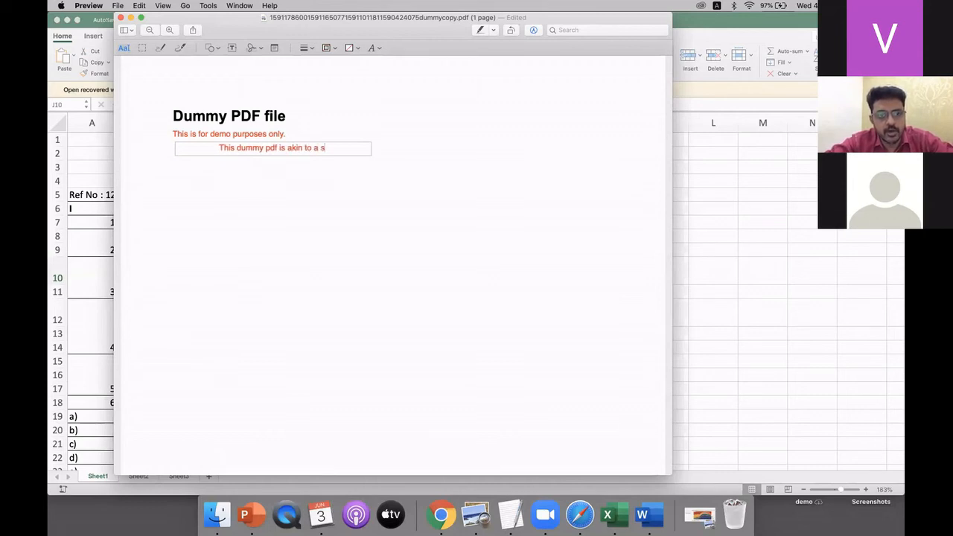
pyautogui.write('ale deed')
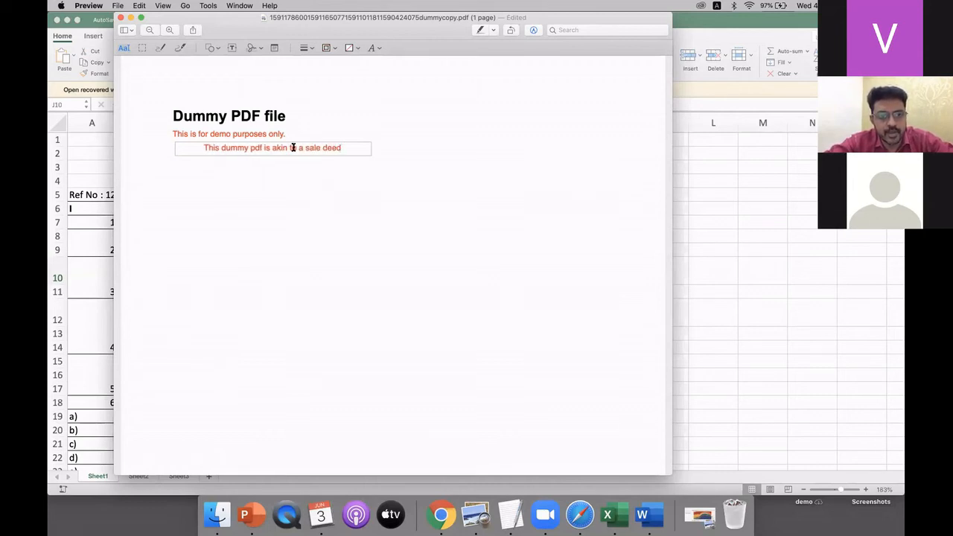
# - Recolour the whole sale deed annotation dark green and close the PDF
pyautogui.tripleClick(293, 147)
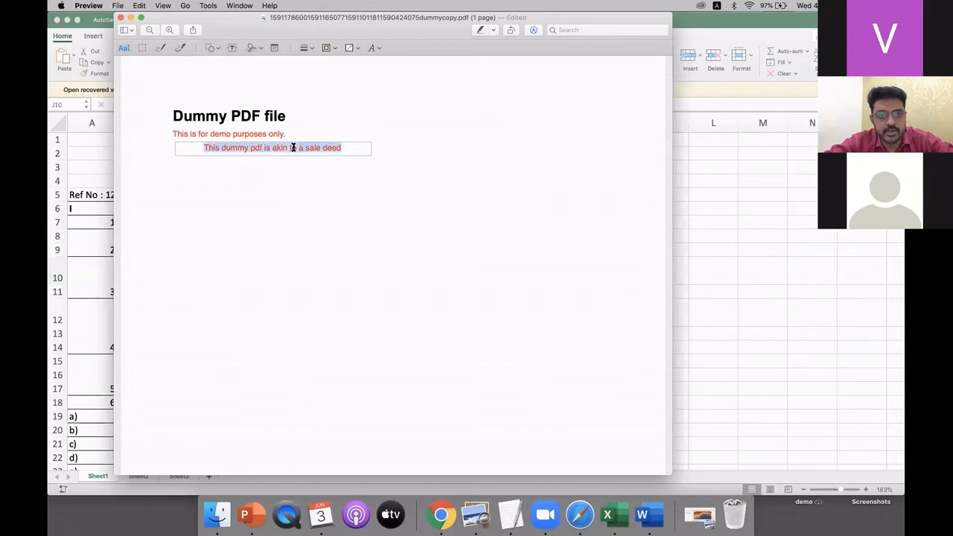
pyautogui.click(376, 48)
pyautogui.click(419, 71)
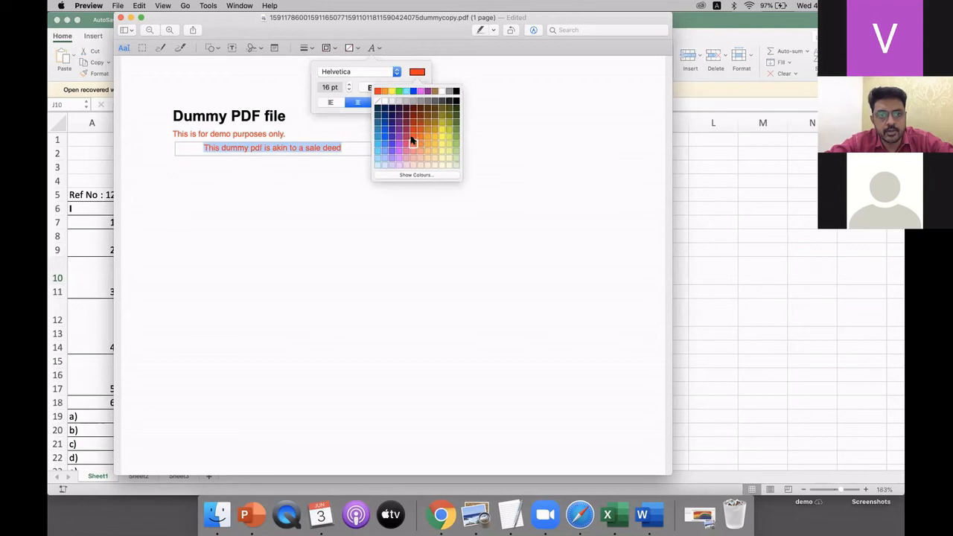
pyautogui.click(454, 123)
pyautogui.click(390, 188)
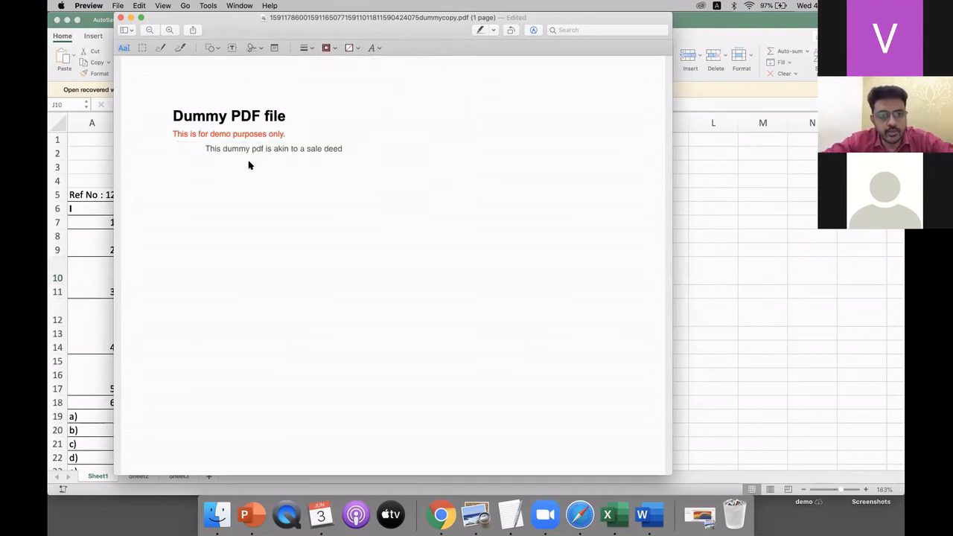
pyautogui.click(120, 17)
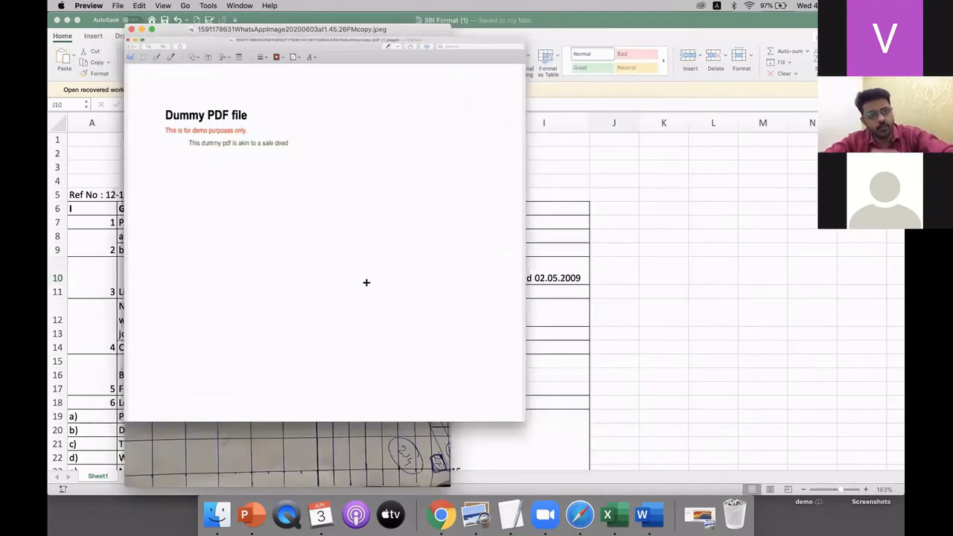
# - Switch to the valuation site in Safari and upload the 3:33 PM dummycopy PDF from Downloads as the Draft Sale Deed
pyautogui.press('super+Tab')
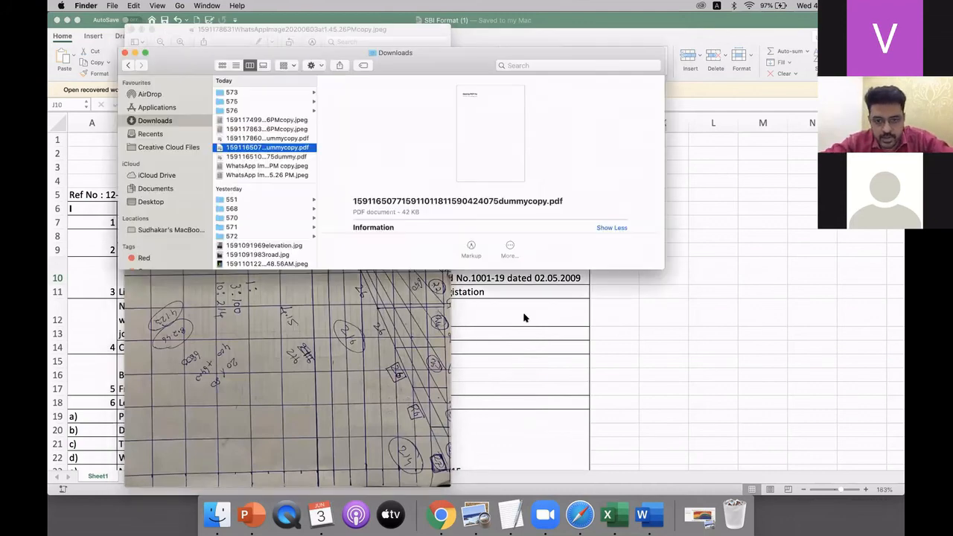
pyautogui.press('super+Tab')
pyautogui.press('super+Tab')
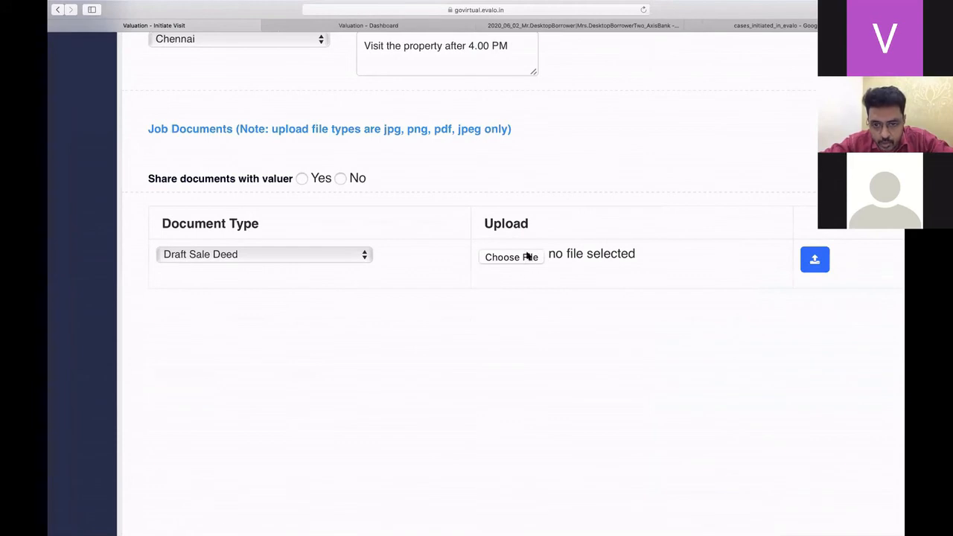
pyautogui.click(511, 257)
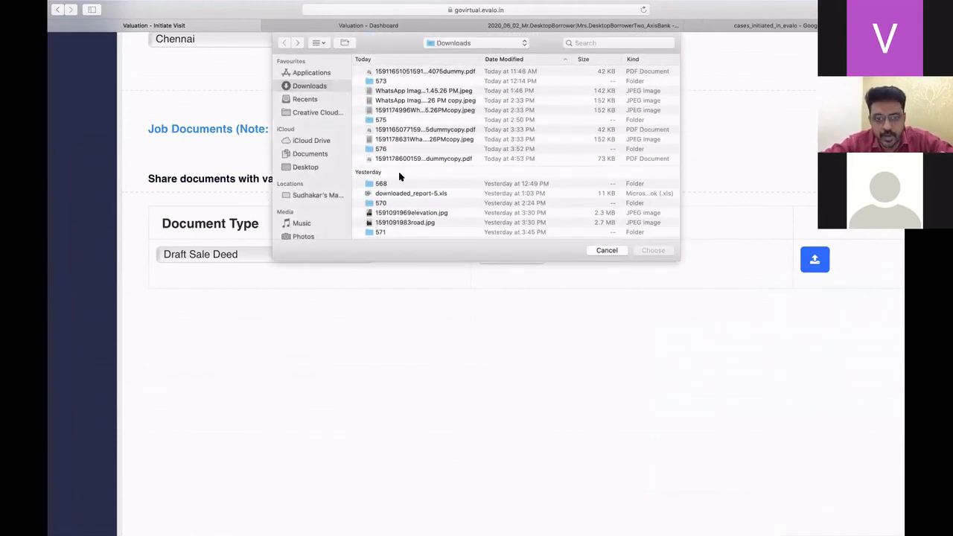
pyautogui.click(469, 129)
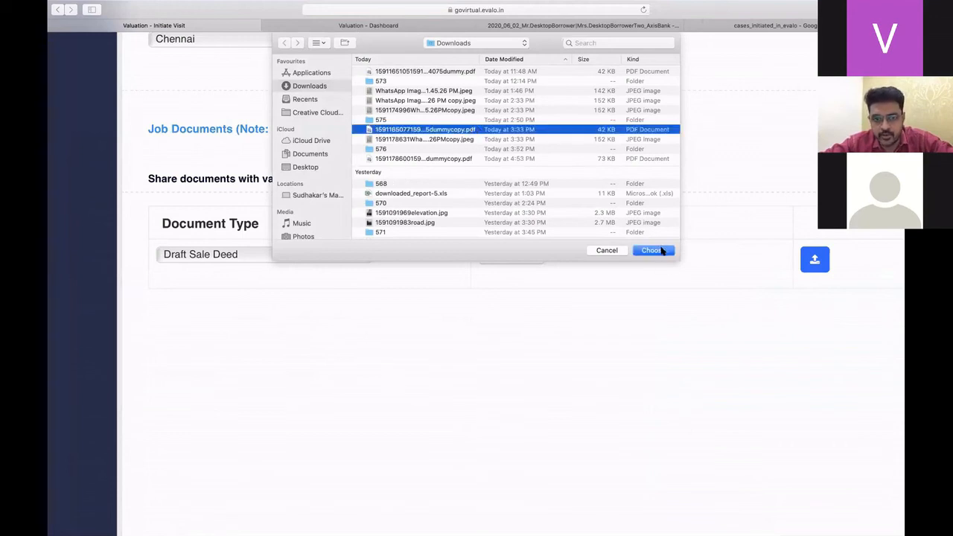
pyautogui.click(651, 251)
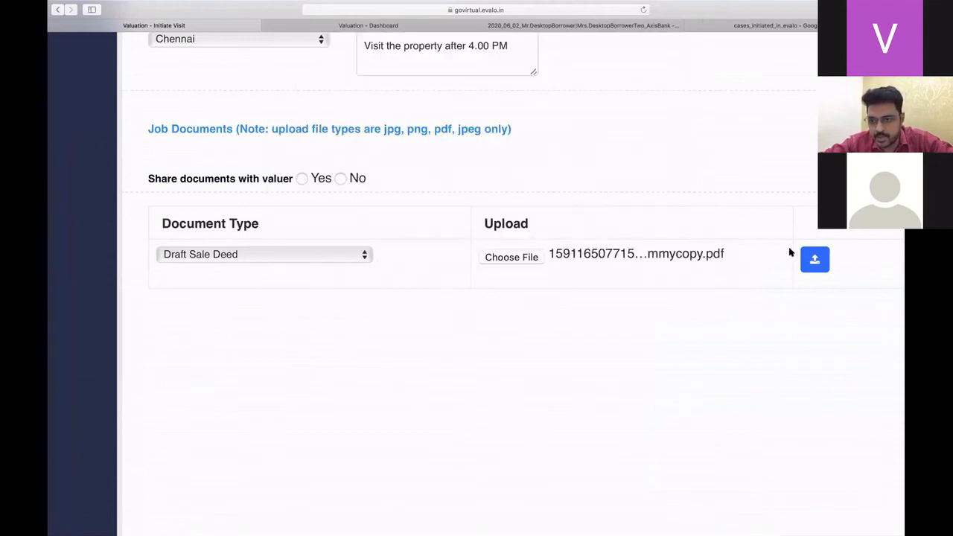
pyautogui.click(814, 260)
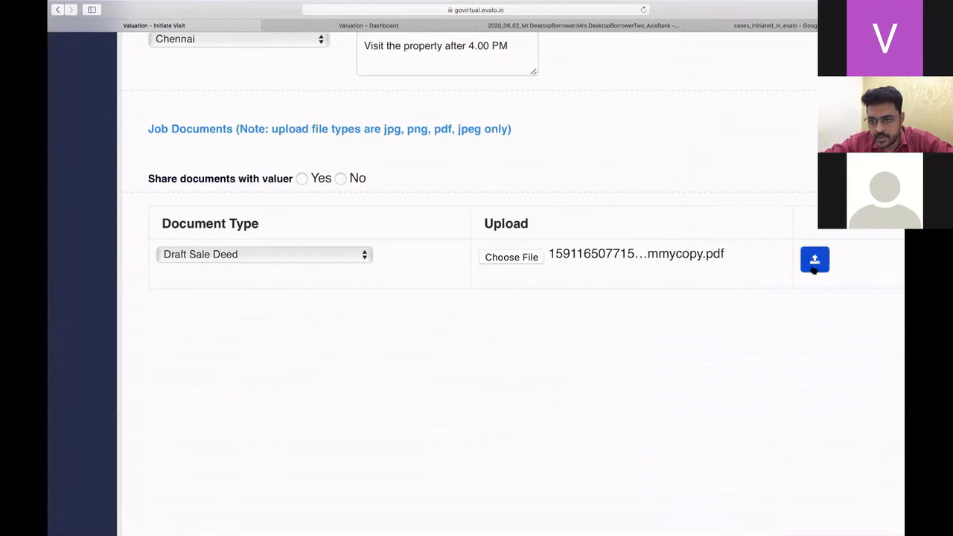
# - Download the uploaded draft sale deed, view it in Preview, and return to the visit form in Safari
pyautogui.click(716, 275)
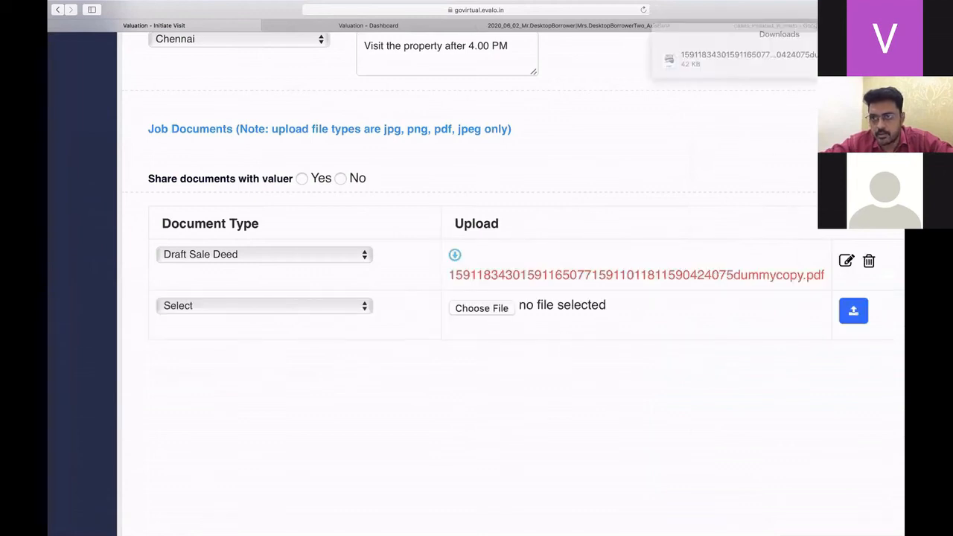
pyautogui.doubleClick(756, 52)
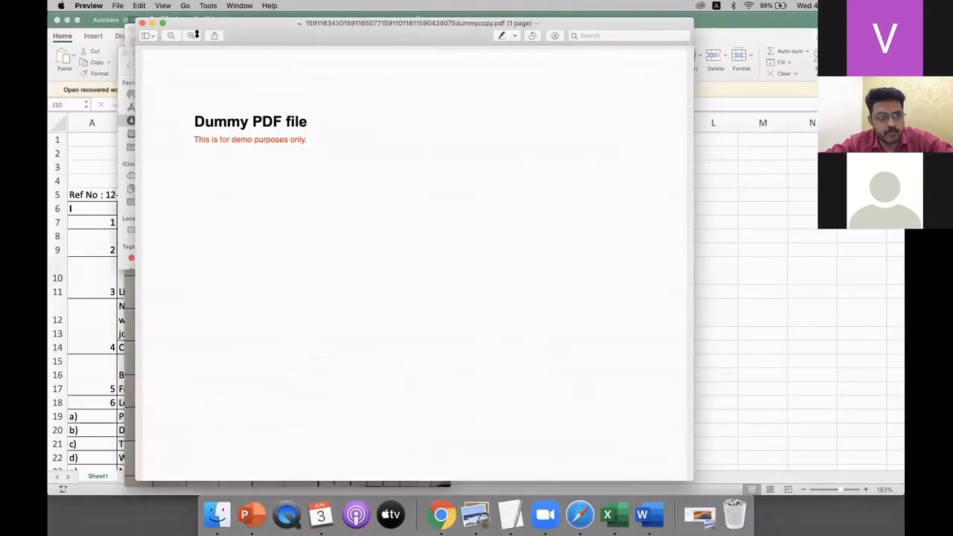
pyautogui.click(143, 23)
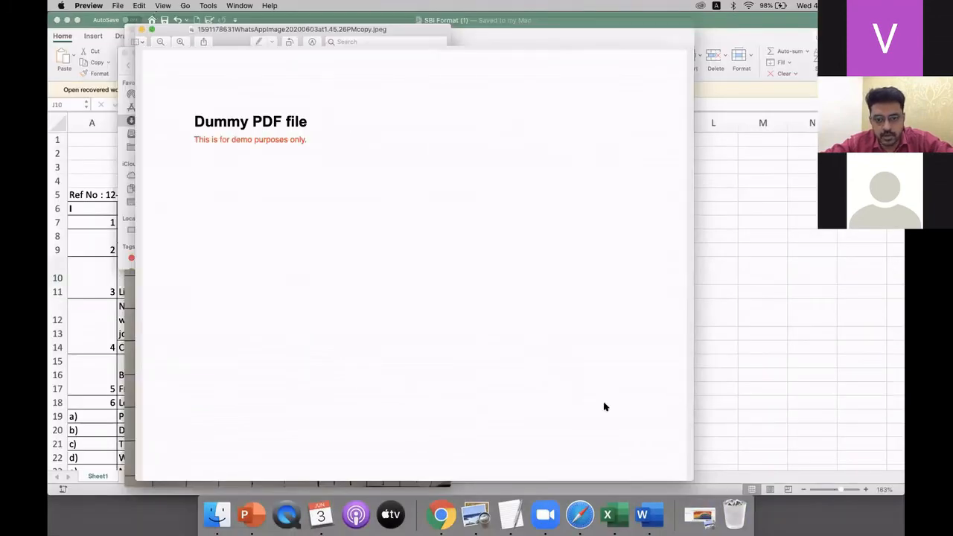
pyautogui.press('super+Tab')
pyautogui.press('super+Tab')
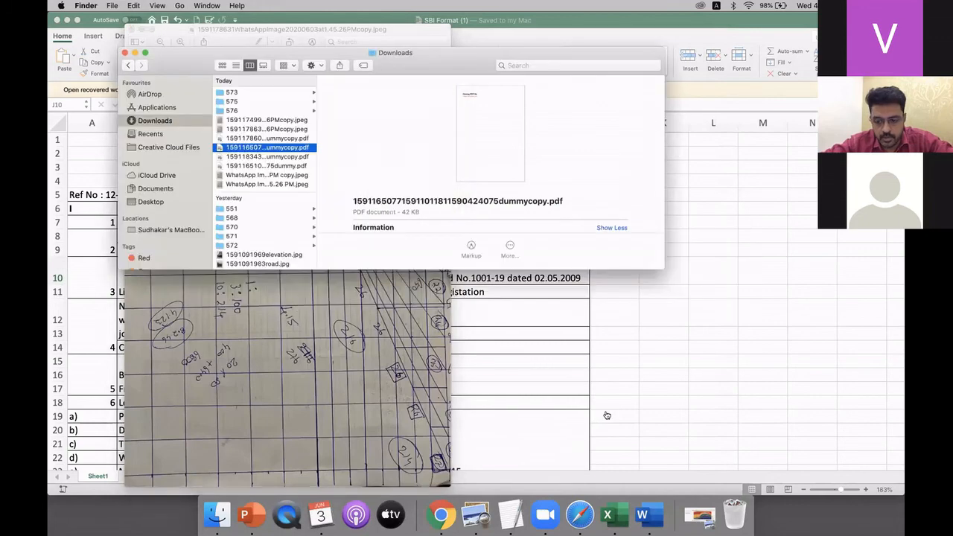
pyautogui.press('super+Tab')
pyautogui.press('super+Tab')
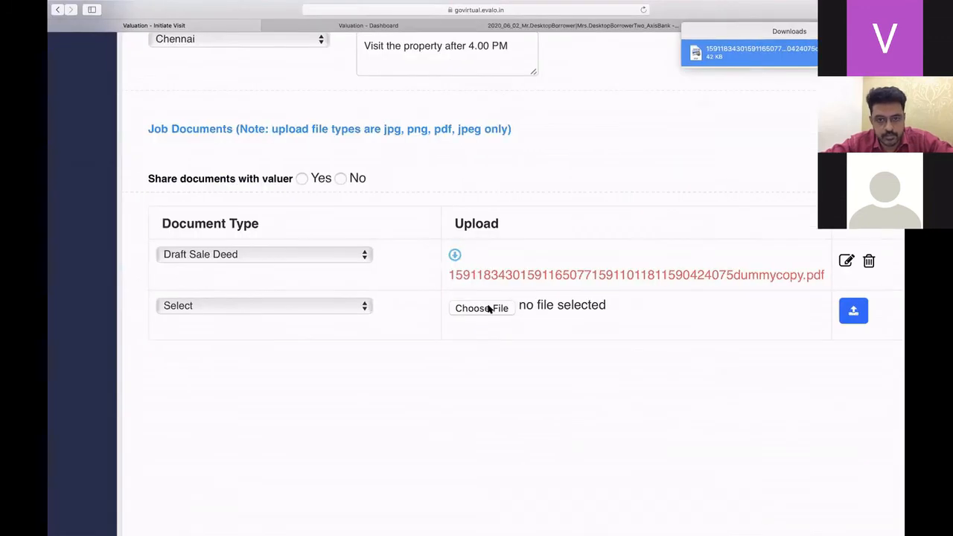
# - Upload the edited 73 KB dummycopy PDF as the Approved Building Plan and check its downloaded copy in Preview
pyautogui.click(489, 309)
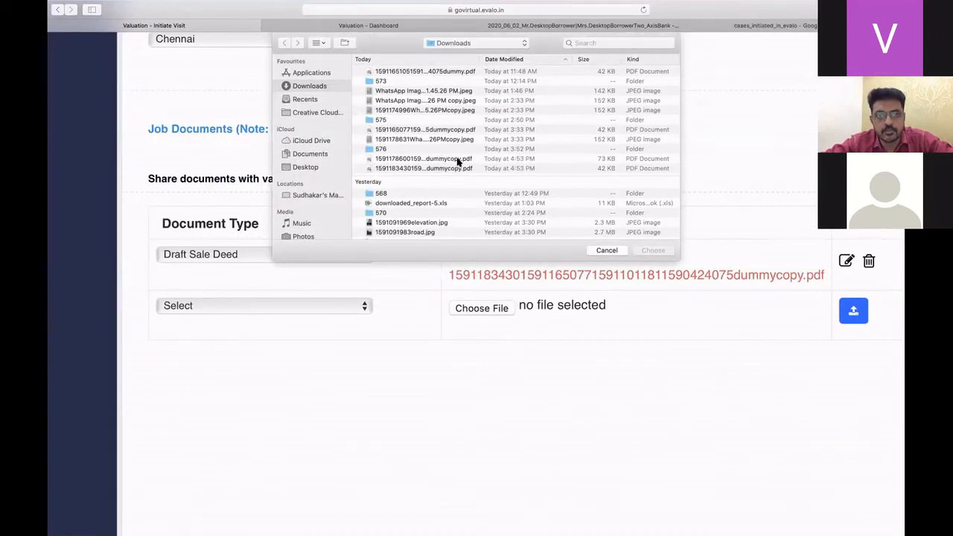
pyautogui.click(459, 160)
pyautogui.click(654, 250)
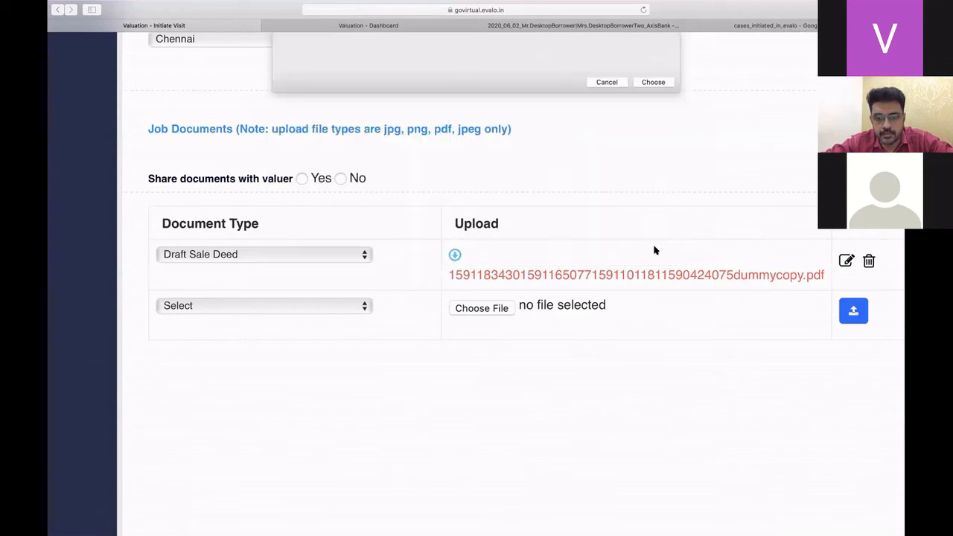
pyautogui.click(332, 306)
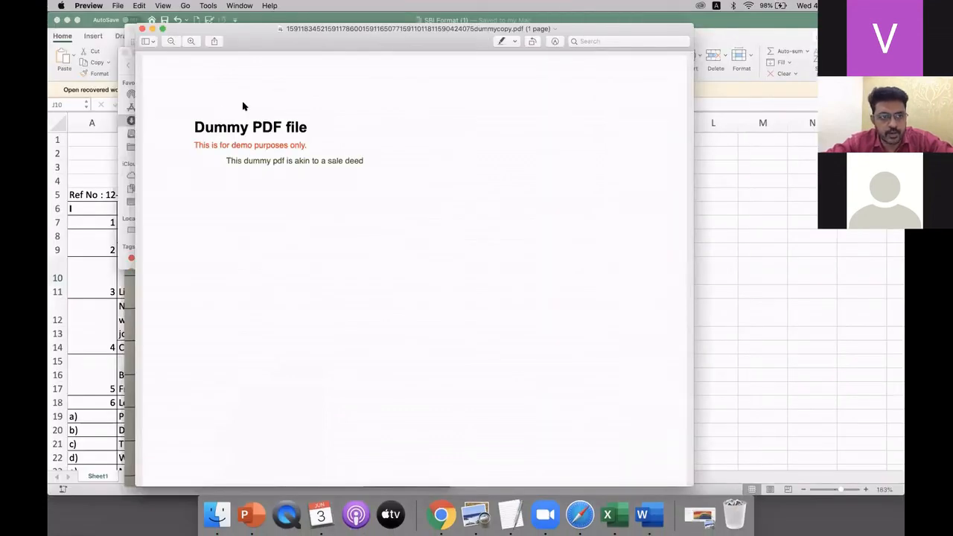
pyautogui.click(142, 29)
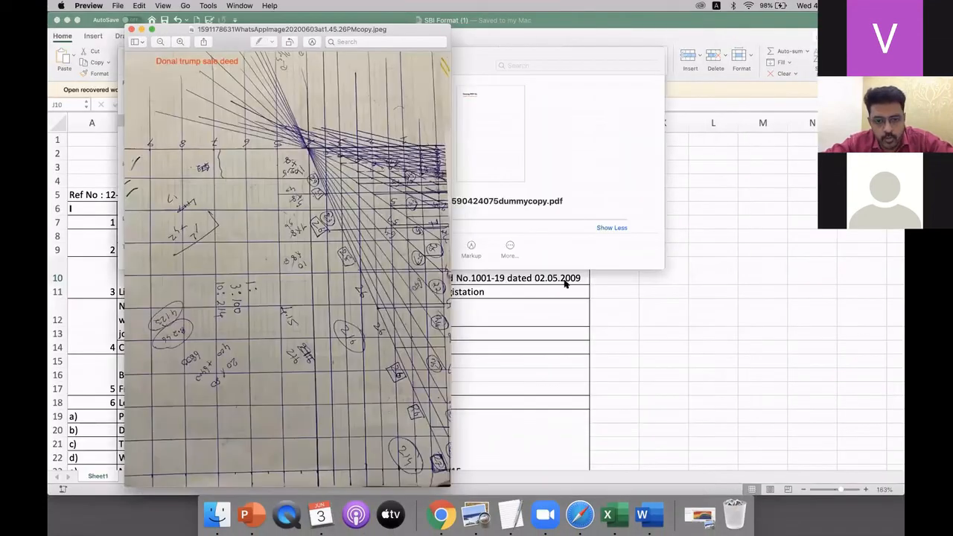
pyautogui.press('super+Tab')
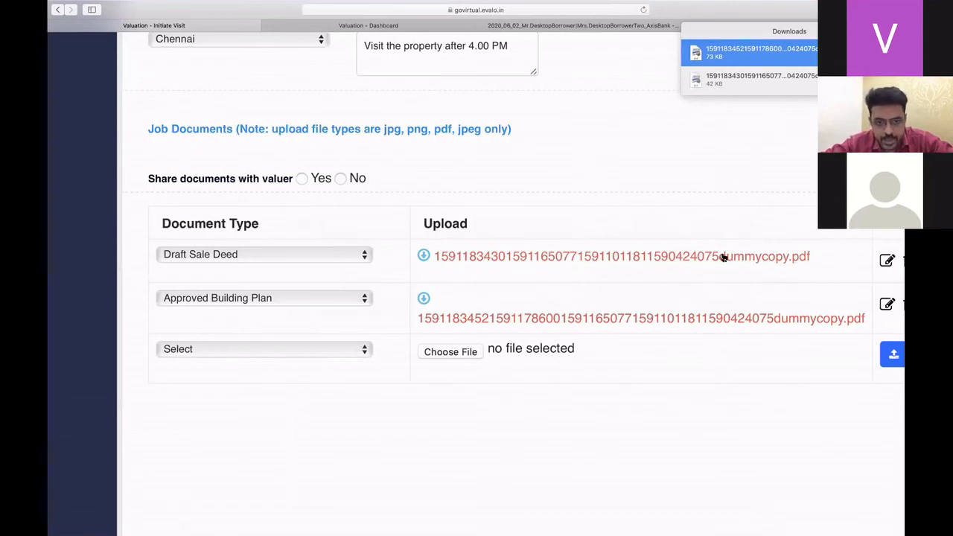
# - Set the option for sharing the job documents with the valuer to No
pyautogui.click(521, 431)
pyautogui.scroll(-5, 515, 434)
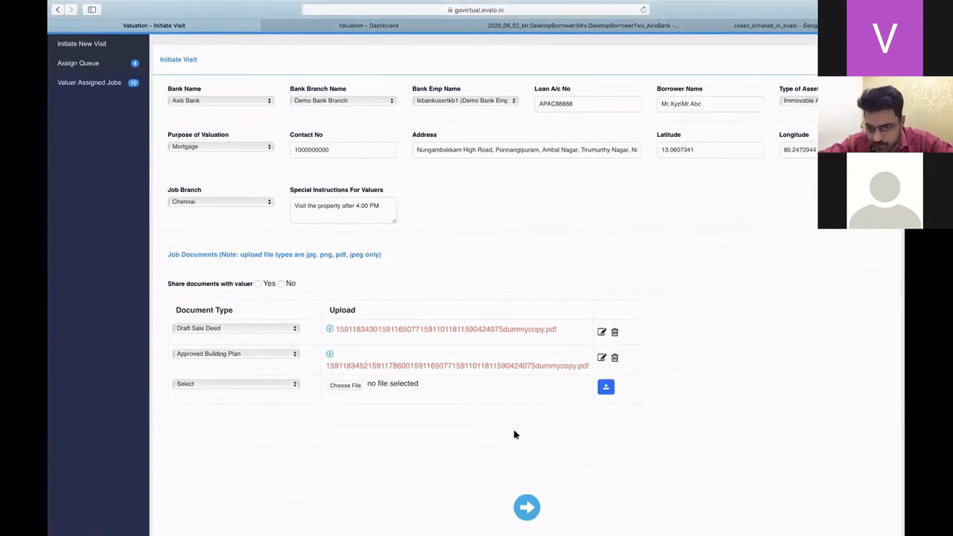
pyautogui.scroll(-3, 514, 434)
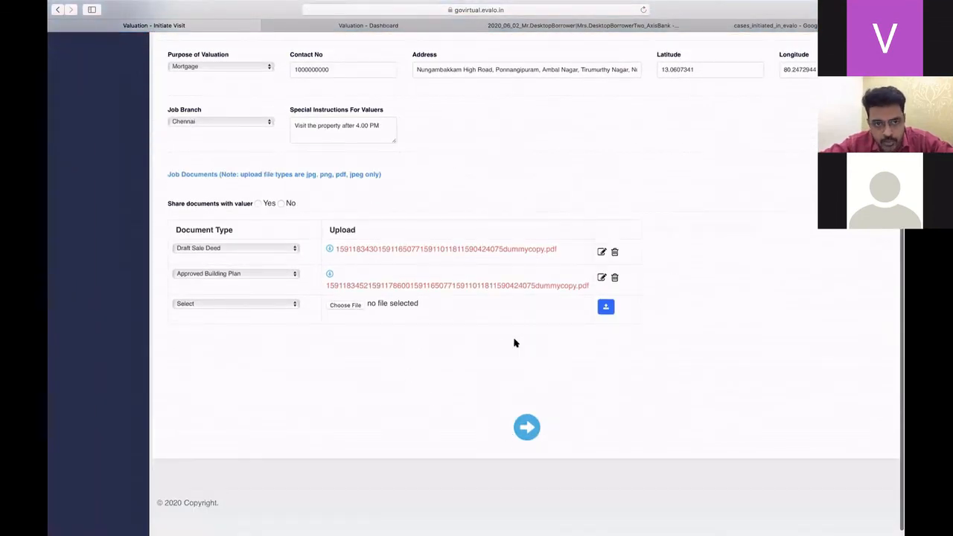
pyautogui.scroll(5, 320, 195)
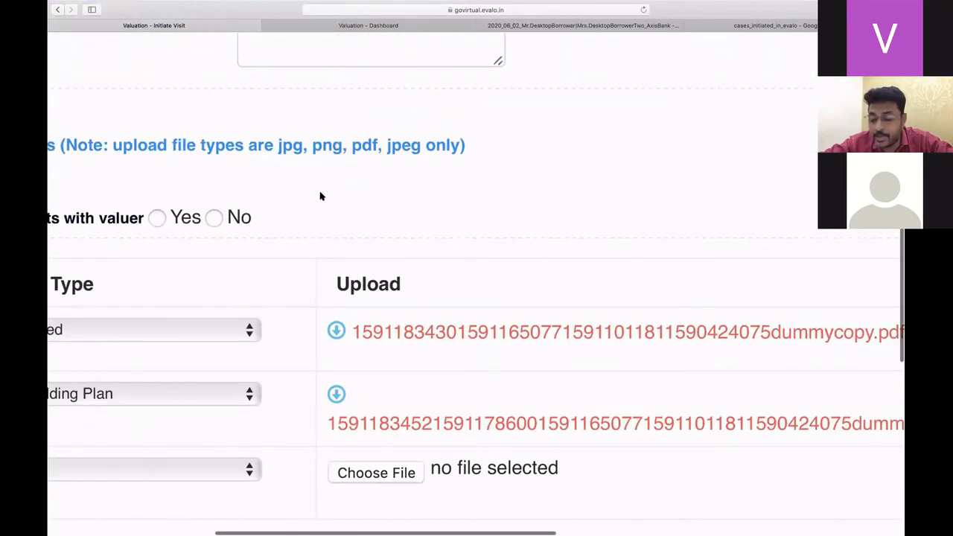
pyautogui.hscroll(-4, 321, 196)
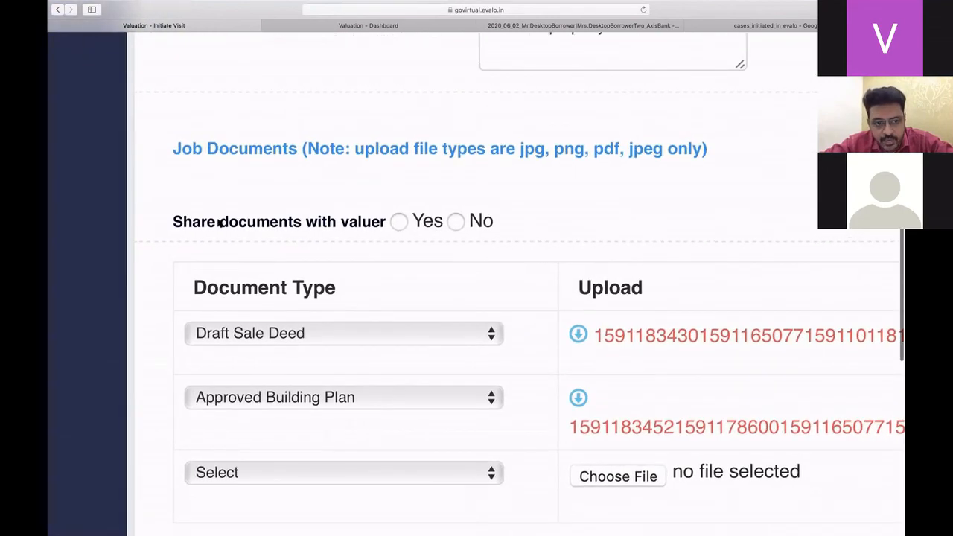
pyautogui.moveTo(217, 221); pyautogui.dragTo(347, 222)
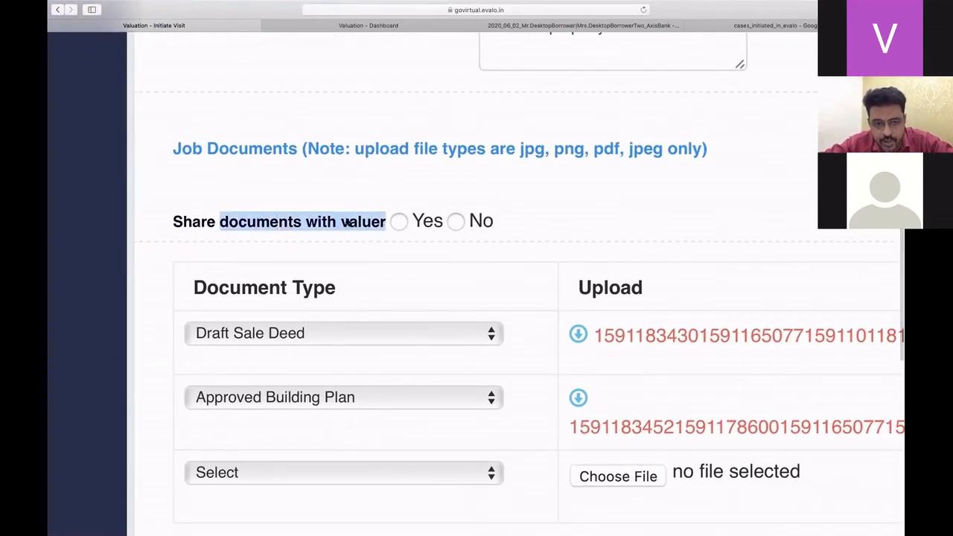
pyautogui.click(347, 221)
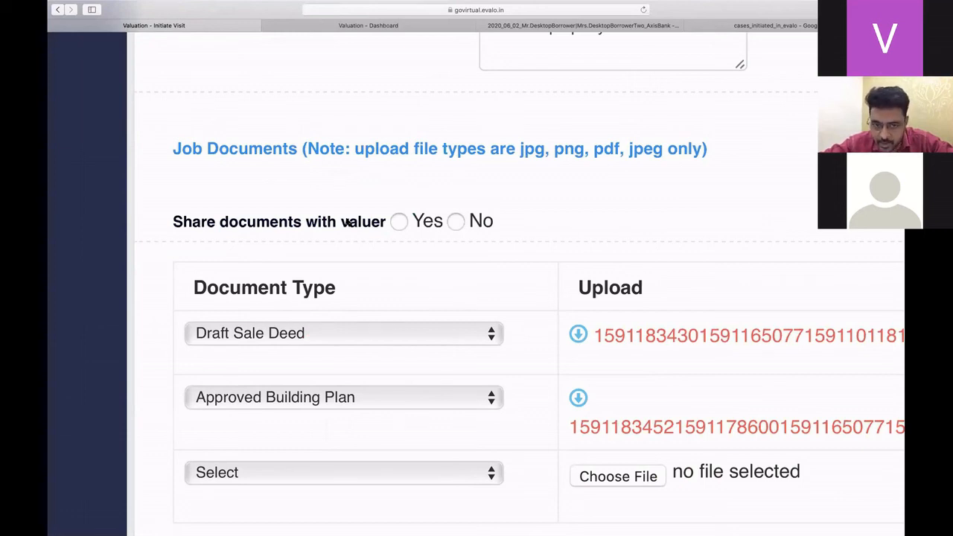
pyautogui.click(455, 221)
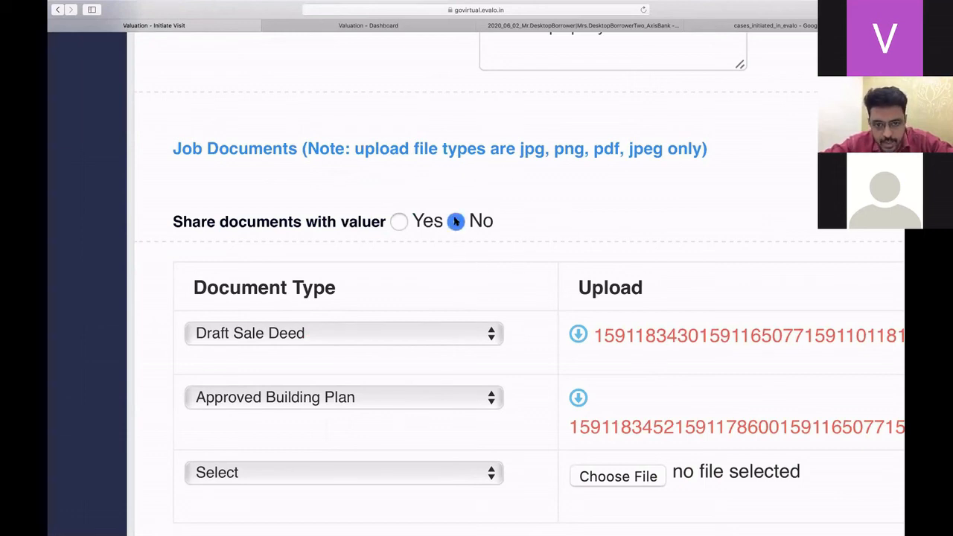
# - Set sharing of the job documents with the valuer to Yes and submit the visit form
pyautogui.click(399, 223)
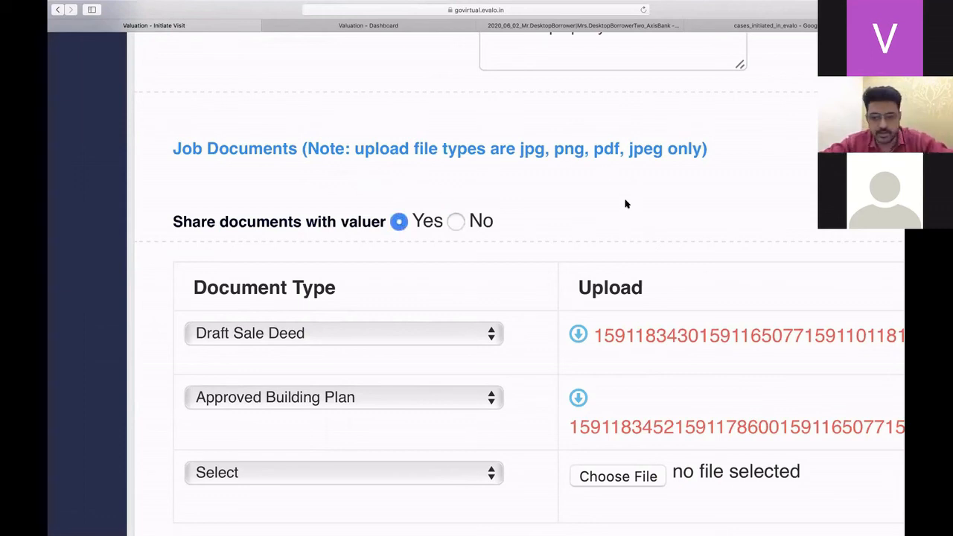
pyautogui.scroll(-5, 638, 201)
pyautogui.scroll(-4, 685, 328)
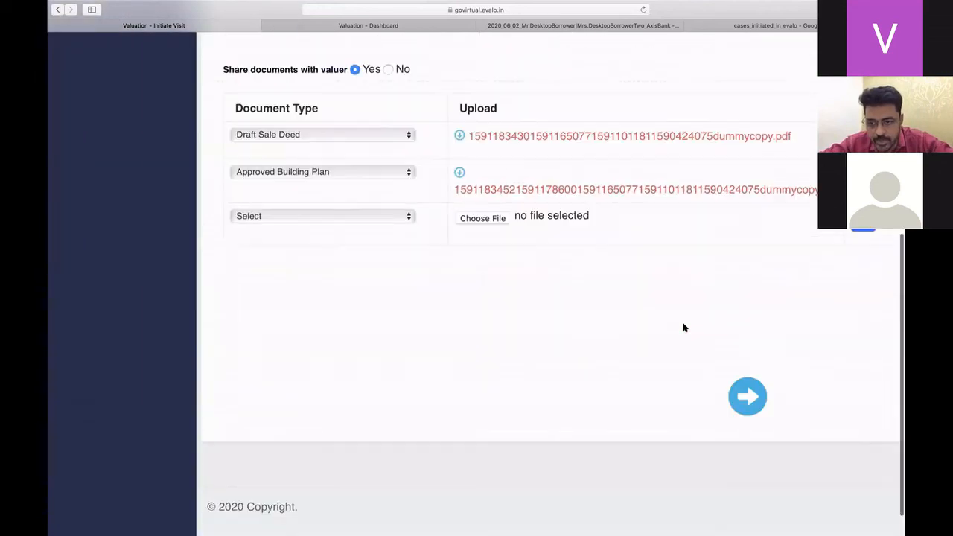
pyautogui.press('super+minus')
pyautogui.press('super+minus')
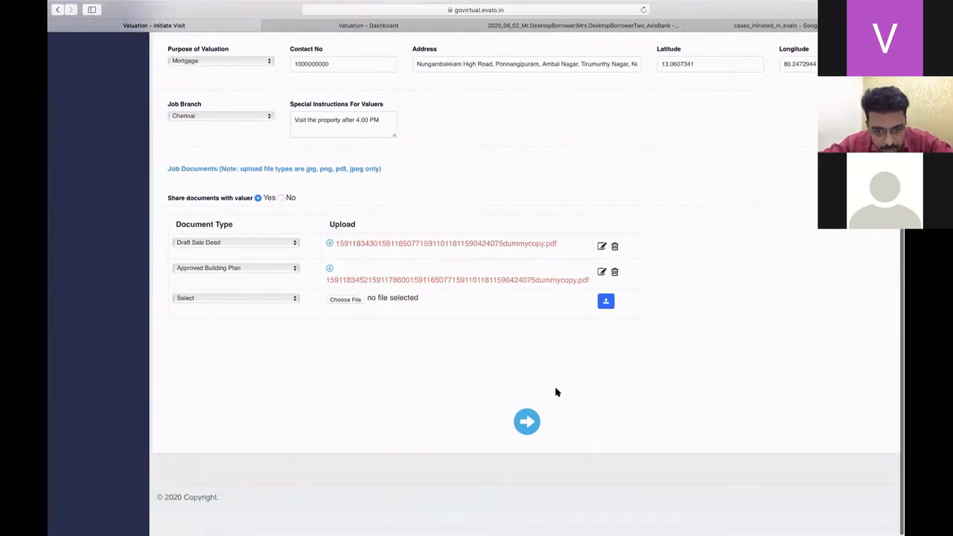
pyautogui.click(527, 422)
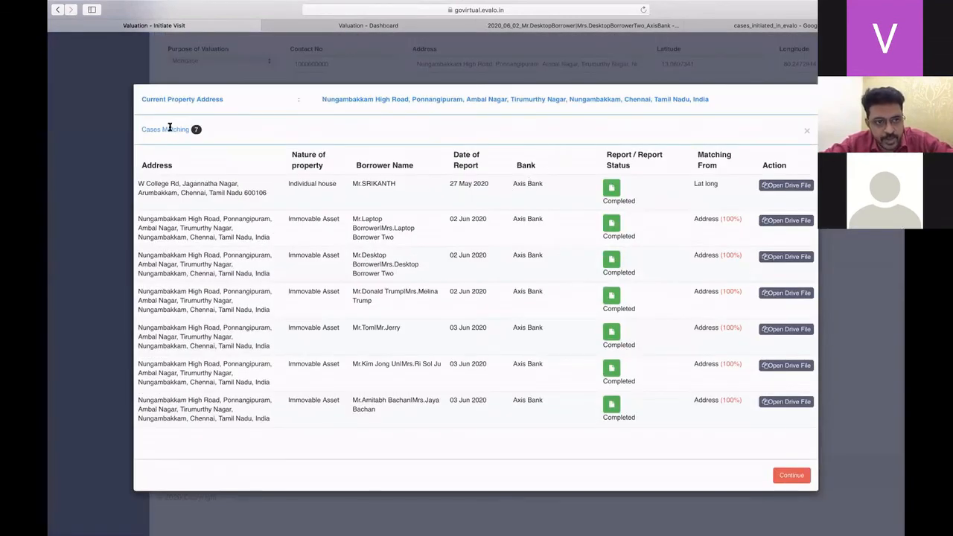
# - Review the cases matching the current property address and continue with initiating the visit
pyautogui.moveTo(170, 129); pyautogui.dragTo(226, 129)
pyautogui.click(227, 129)
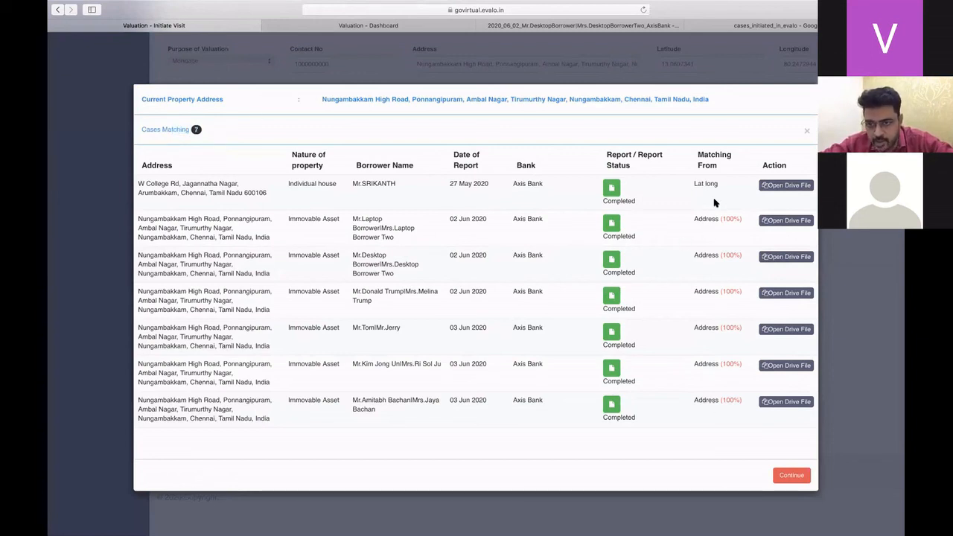
pyautogui.click(795, 477)
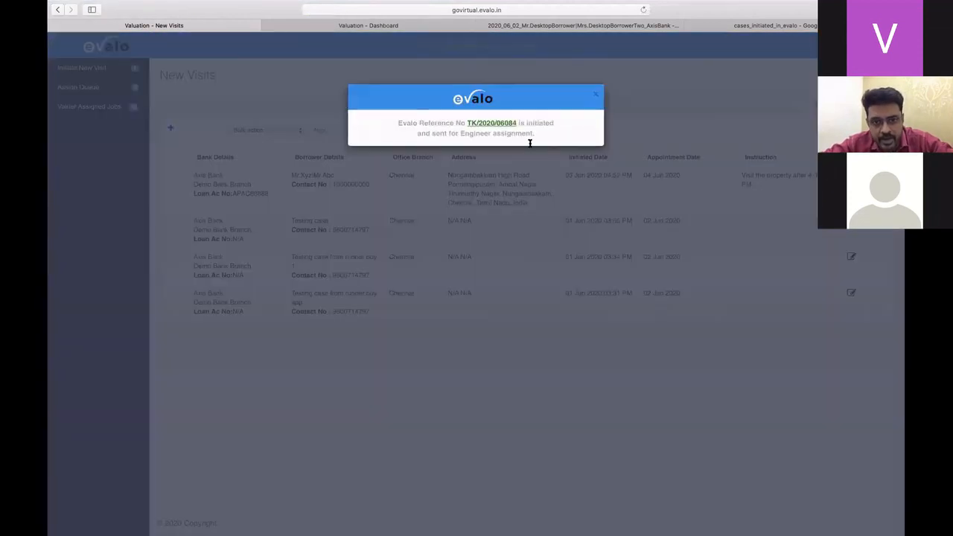
# - Read the message about the initiated visit and close it to return to the New Visits list
pyautogui.tripleClick(533, 141)
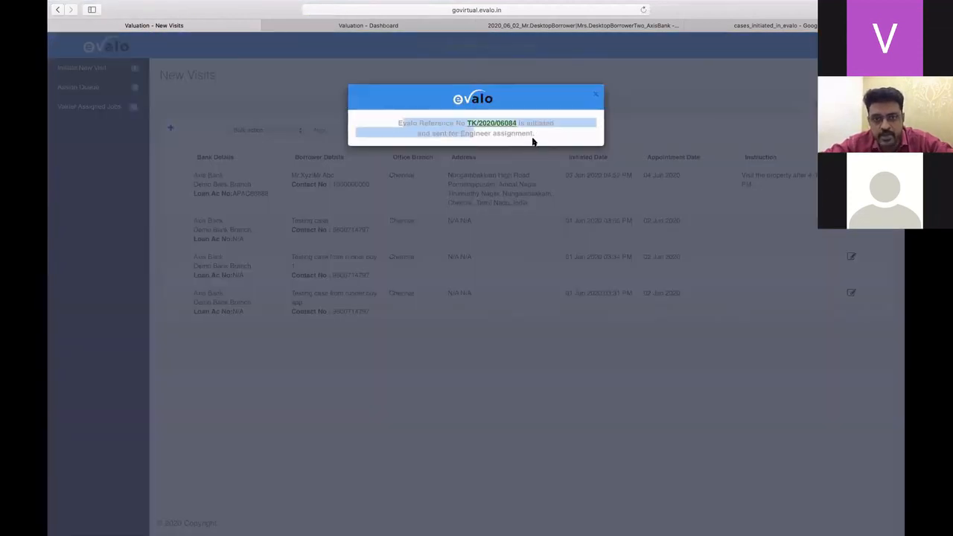
pyautogui.moveTo(533, 142); pyautogui.dragTo(547, 136)
pyautogui.click(551, 131)
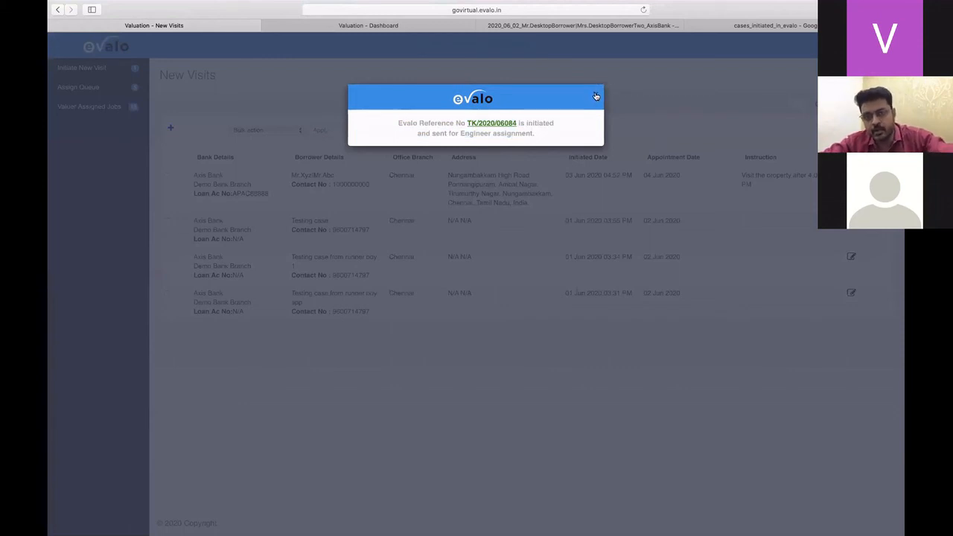
pyautogui.click(596, 96)
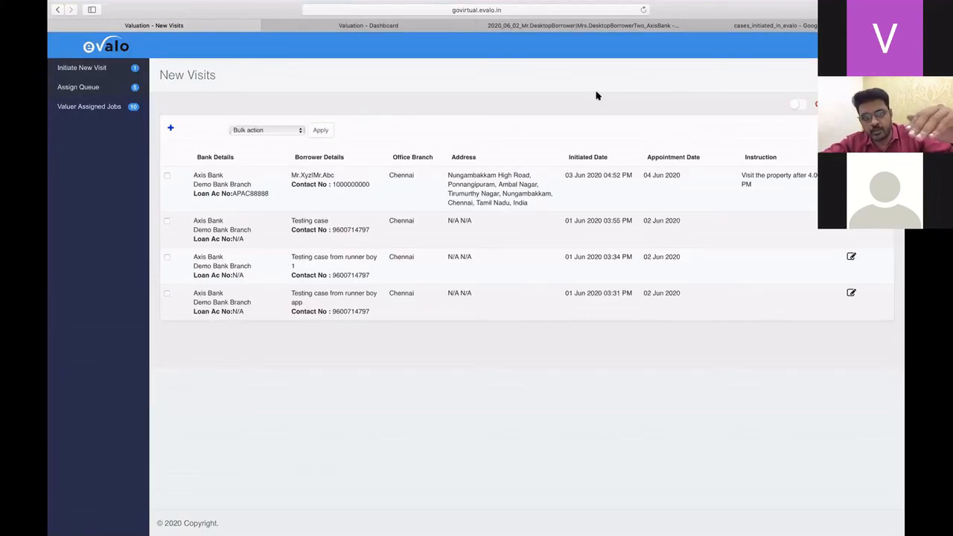